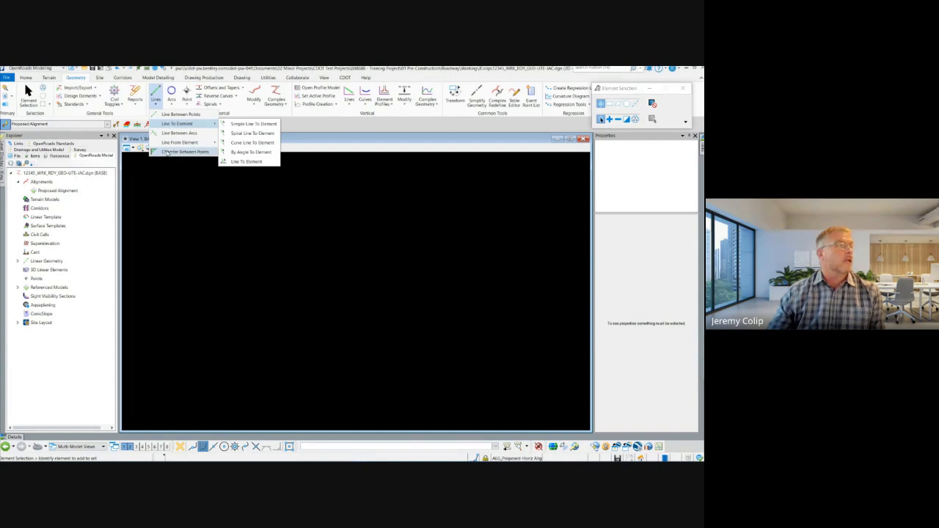
Review the available horizontal geometry tools, including arcs, points, offsets and tapers, reverse curves, complex geometry and modify, plus the design element tools
left_click(173, 103)
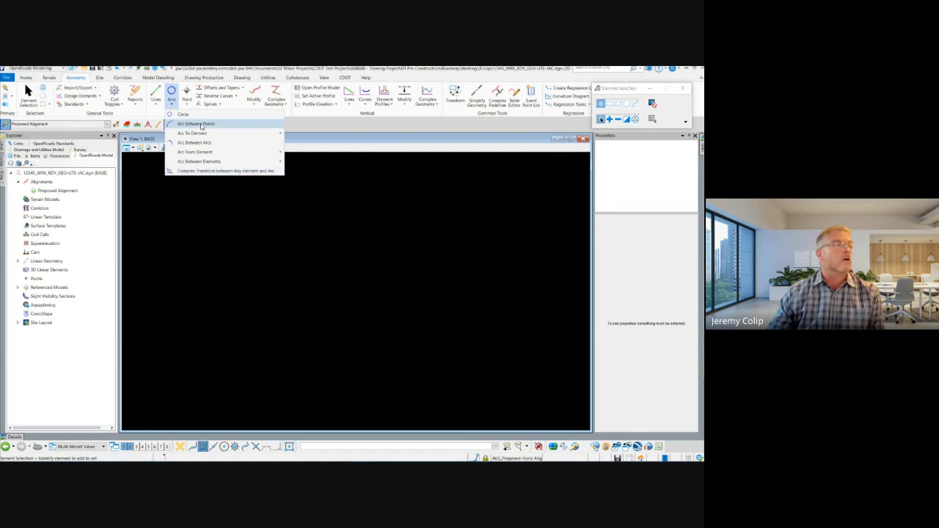
left_click(189, 106)
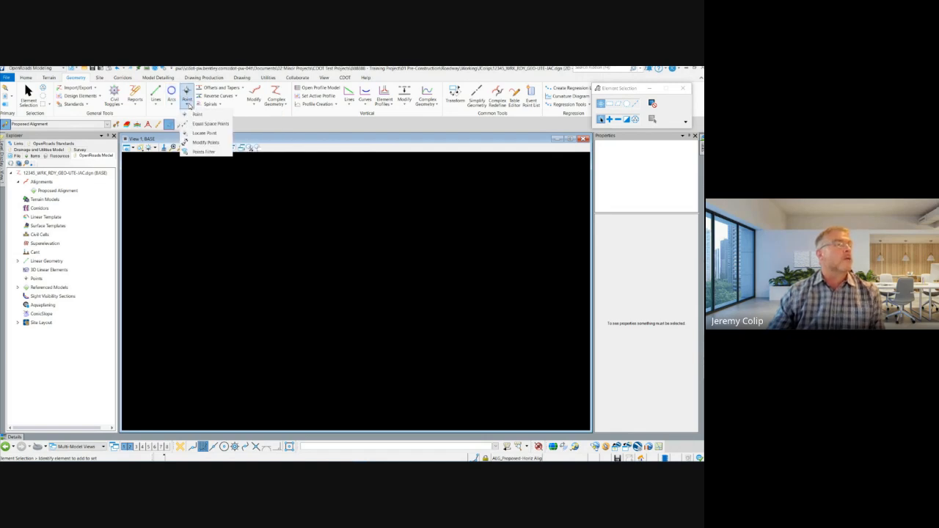
left_click(266, 128)
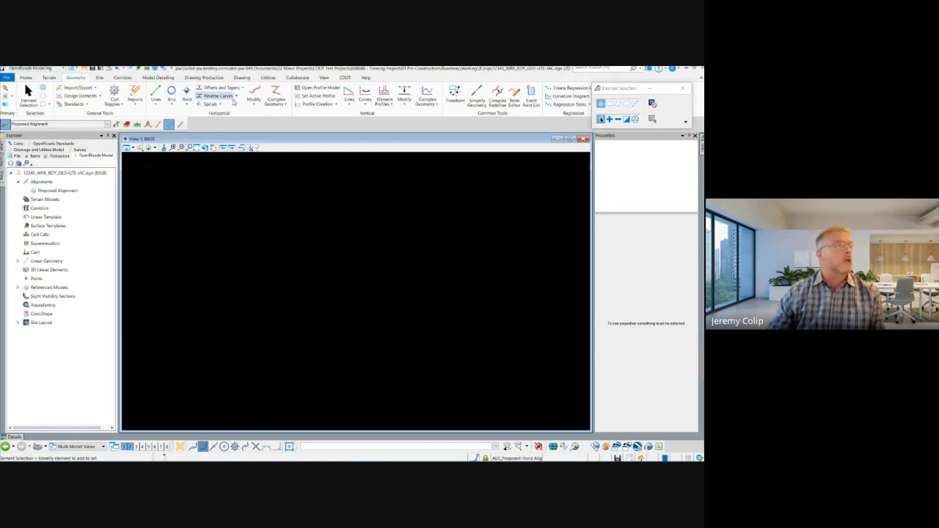
left_click(243, 88)
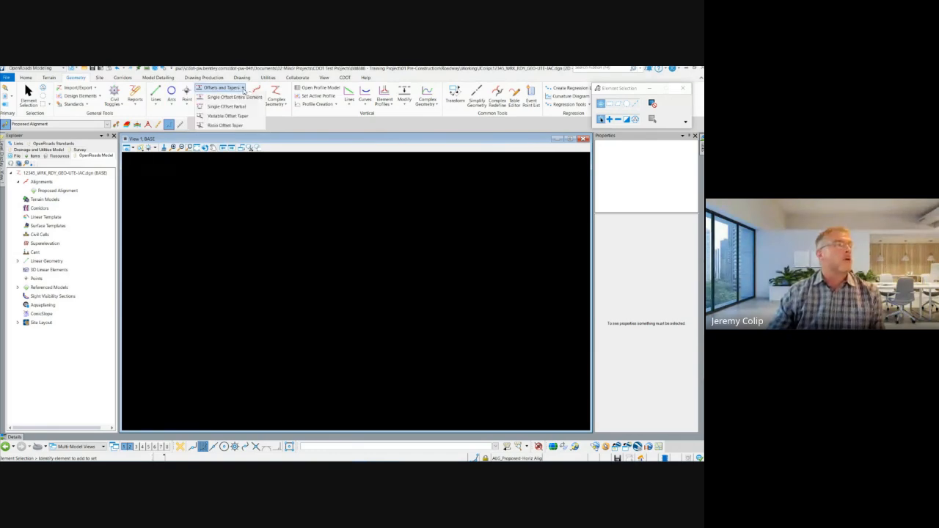
left_click(243, 89)
left_click(235, 95)
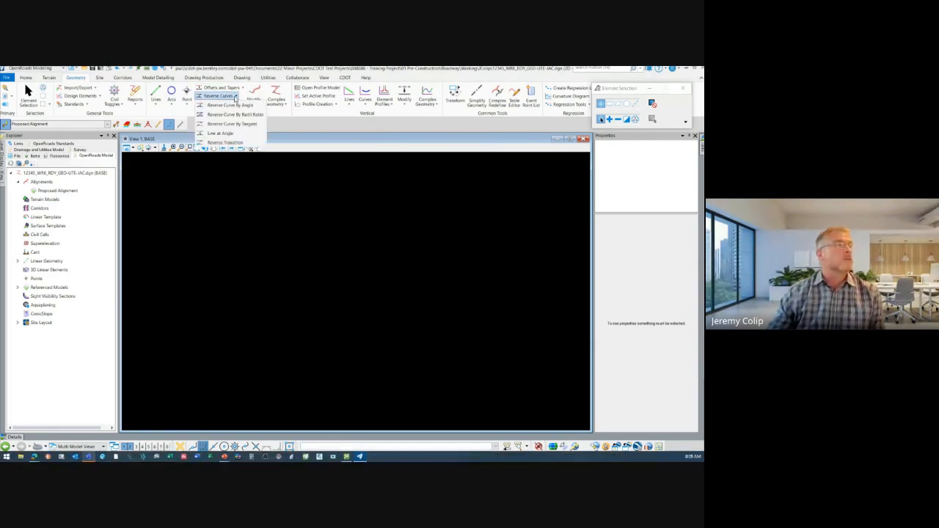
left_click(236, 96)
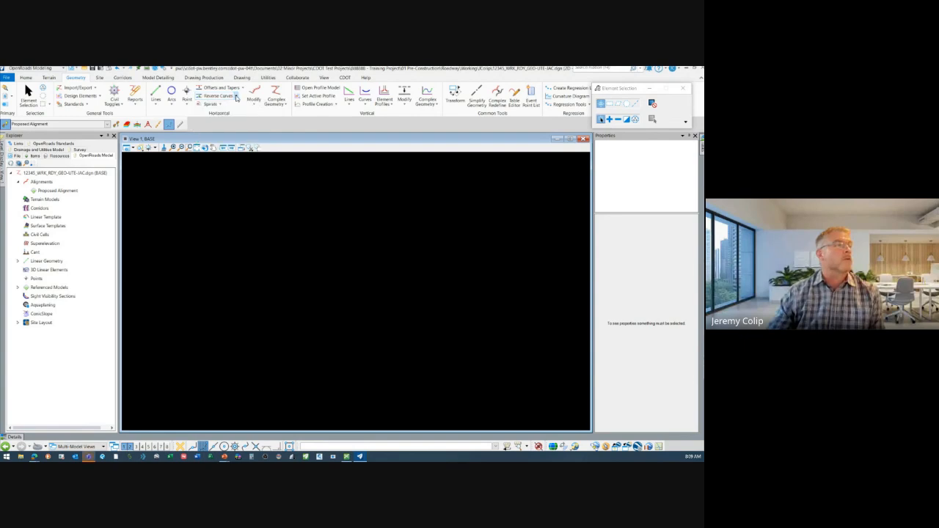
left_click(273, 108)
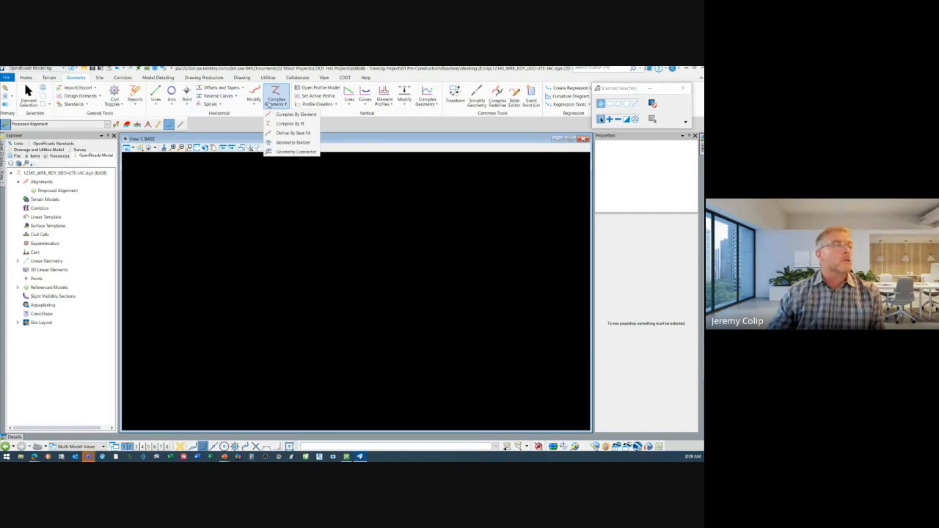
left_click(257, 108)
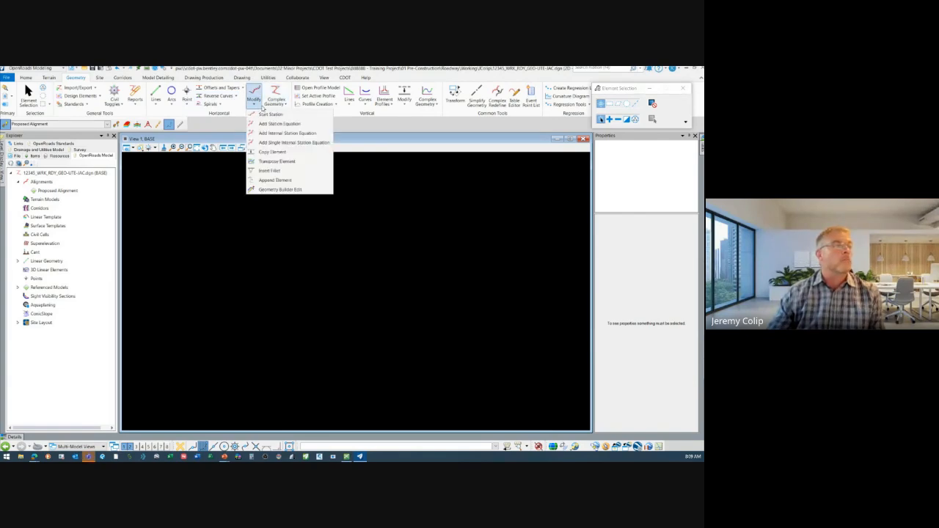
left_click(348, 130)
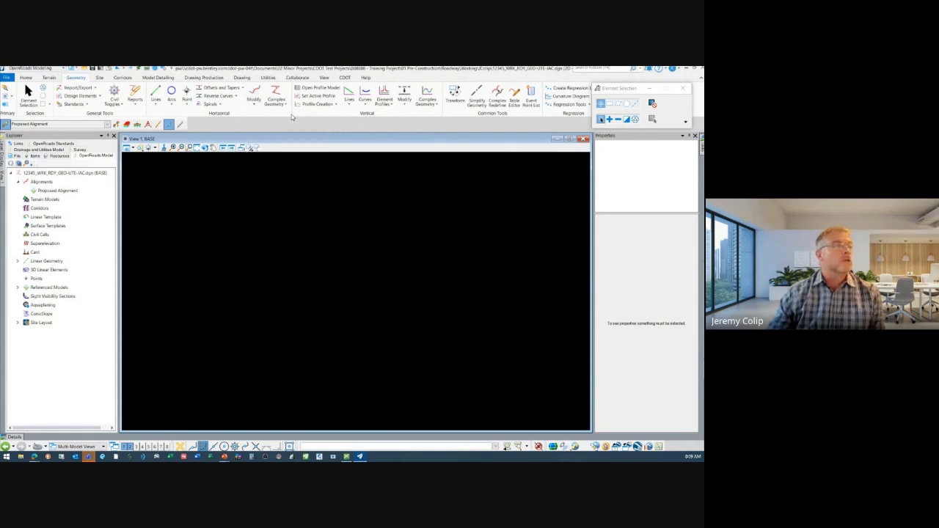
left_click(87, 104)
left_click(100, 96)
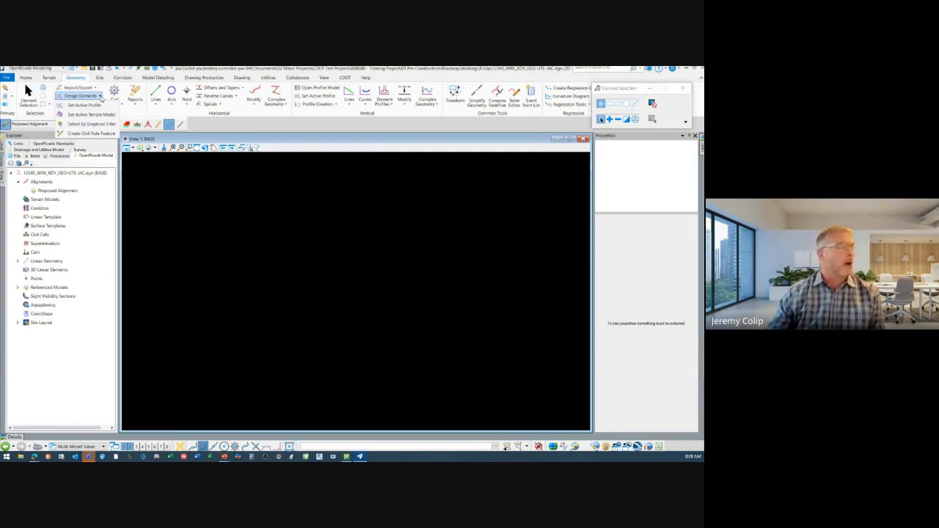
left_click(100, 96)
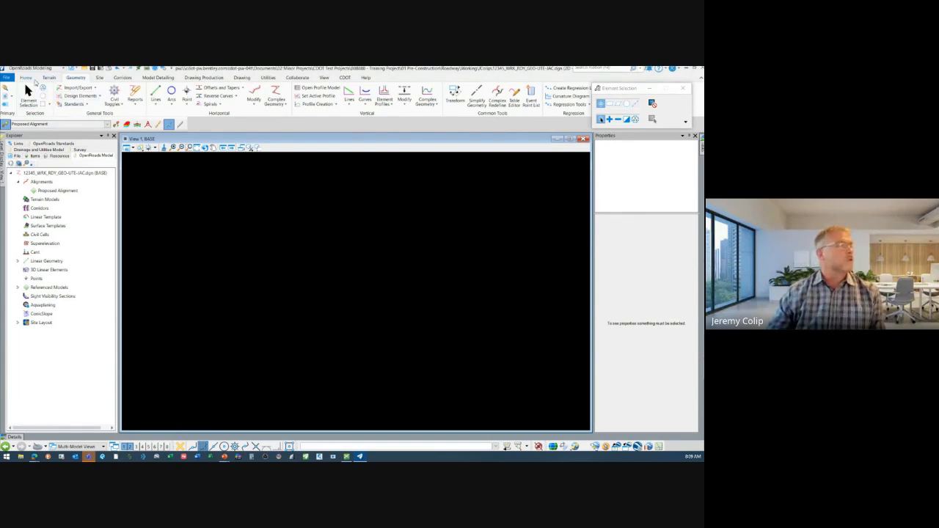
Turn on the display of the 12345_SRV_TER-EXIST.dgn reference and move the References dialog off the drawing
left_click(26, 78)
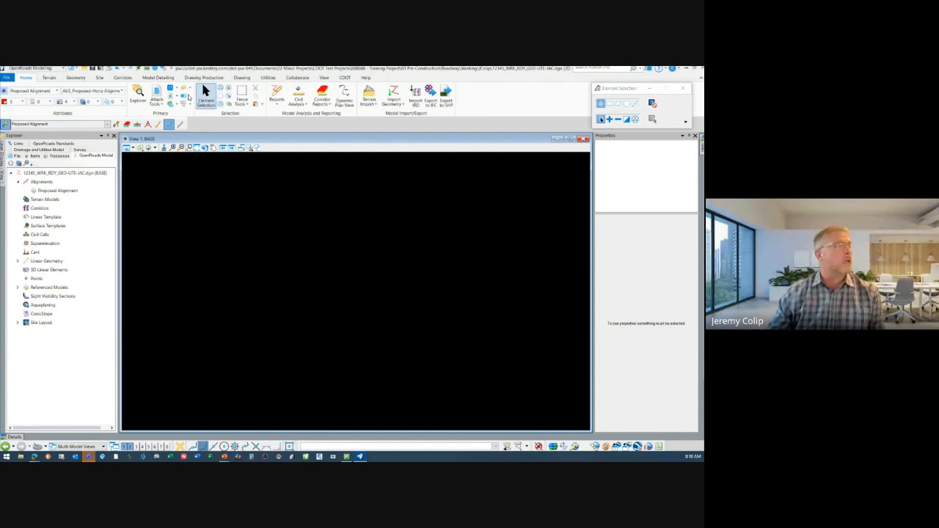
left_click(157, 92)
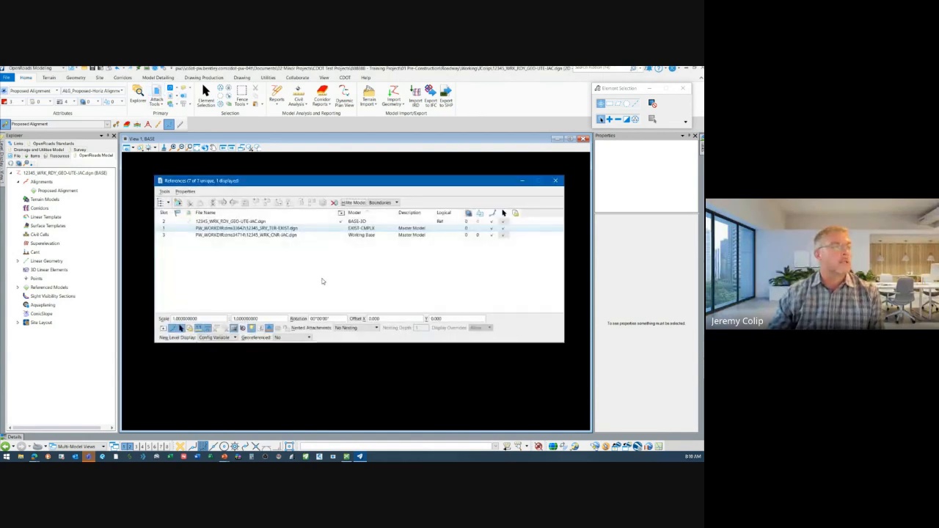
left_click(321, 281)
left_click(343, 230)
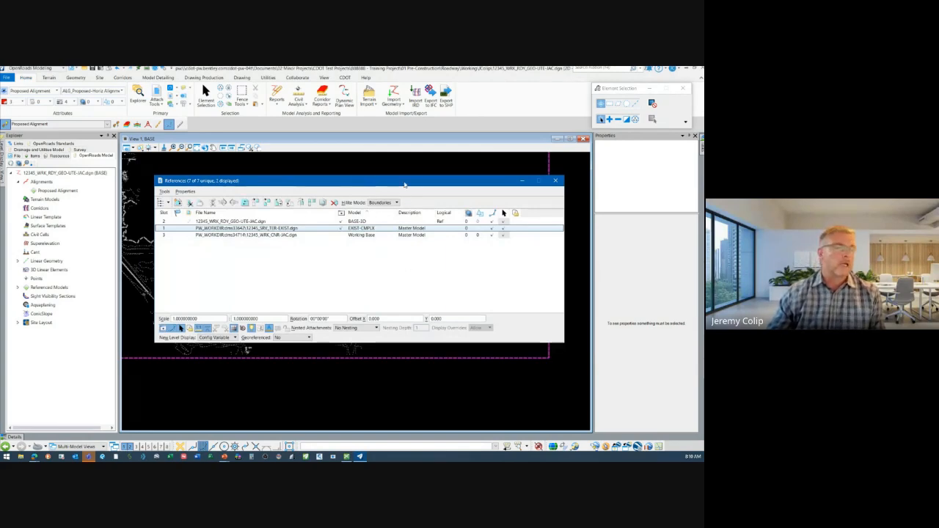
left_click_drag(404, 185, 548, 148)
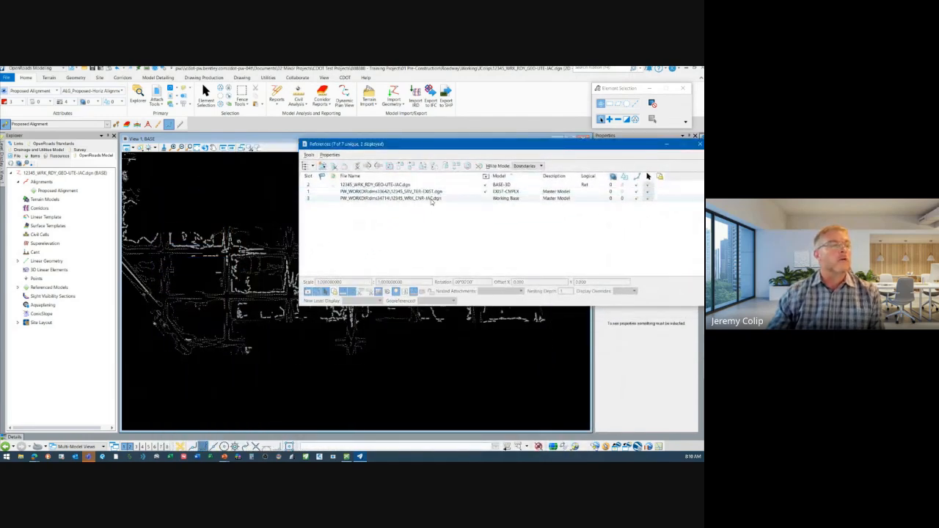
Turn on the display of the 12345_WRK_CNR-JAC.dgn reference with the Working Base model
left_click(431, 198)
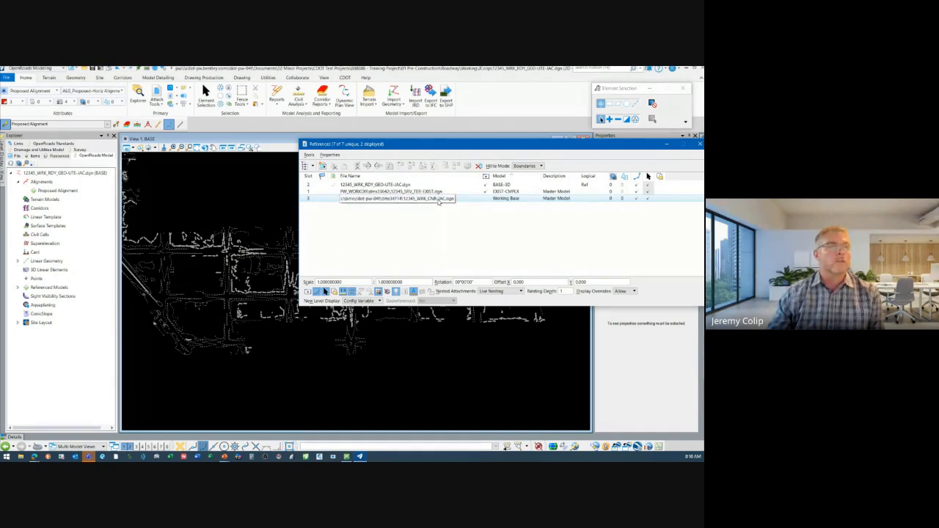
left_click(438, 200)
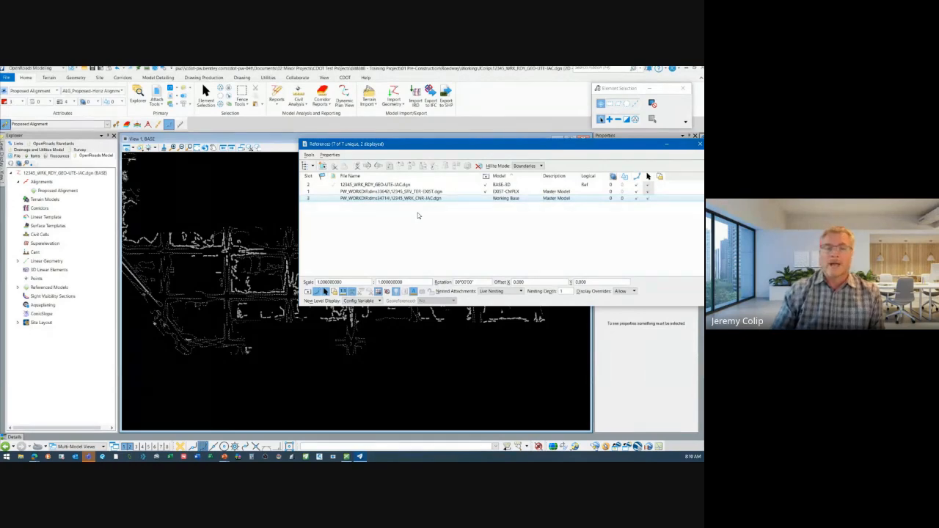
left_click(485, 199)
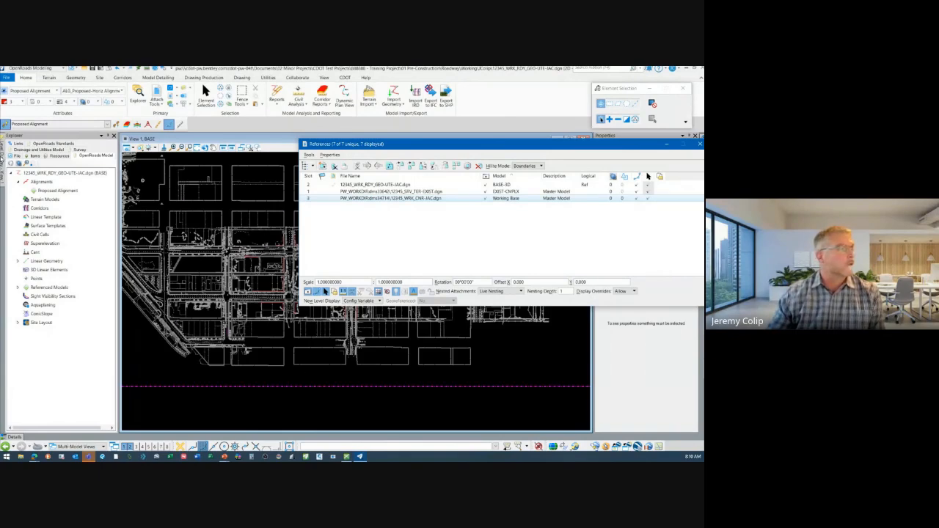
Inspect the referenced street and survey linework and the level display list of the attached references
middle_click_drag(257, 263, 219, 384)
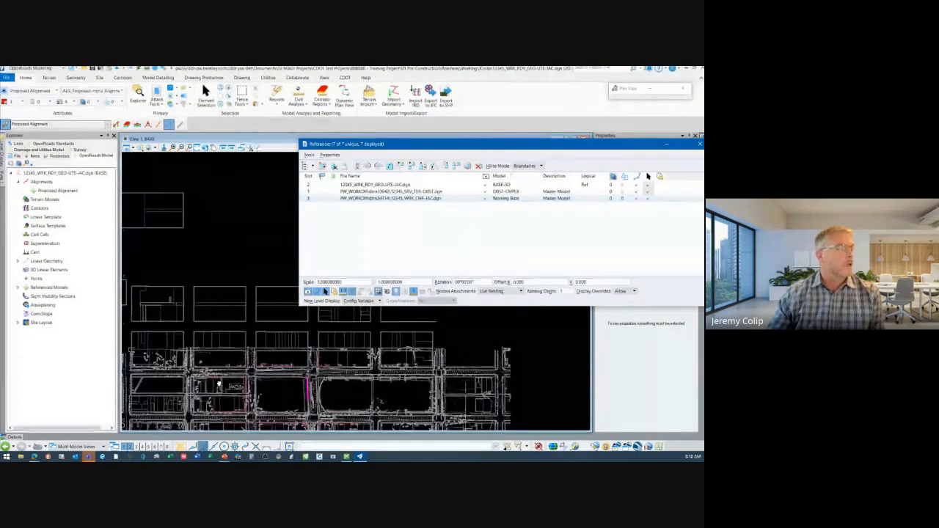
scroll(219, 384, "up", 5)
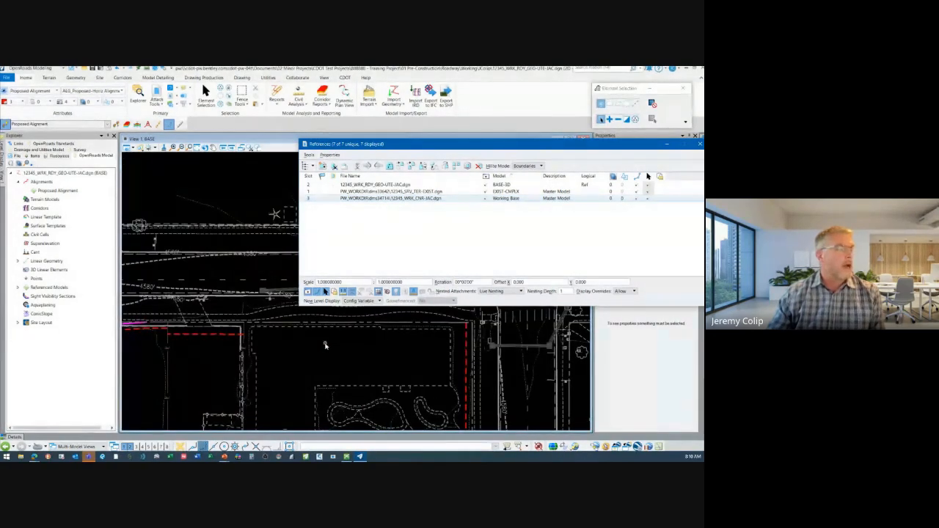
middle_click_drag(325, 345, 352, 377)
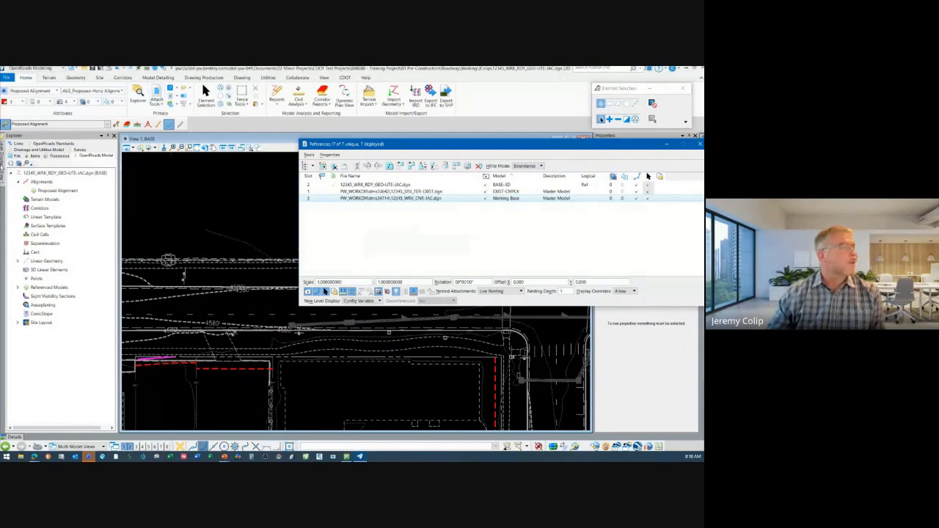
left_click(3, 161)
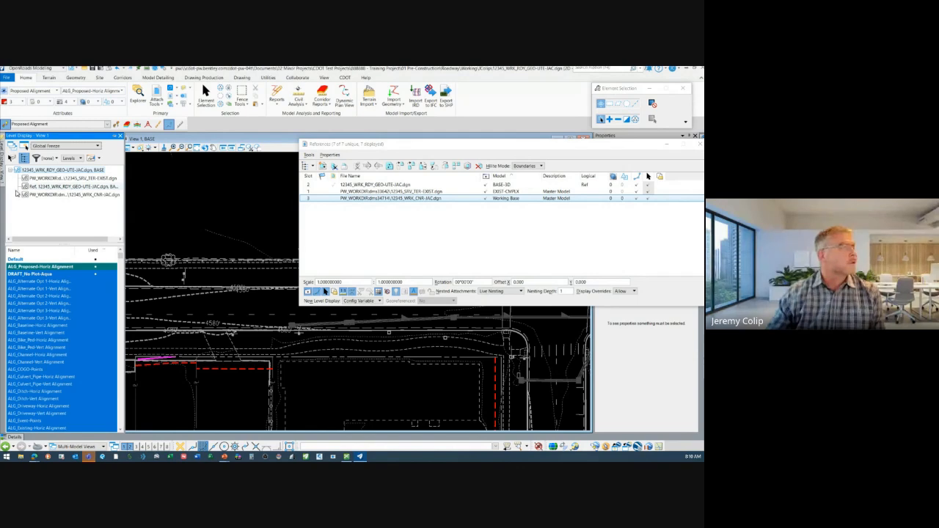
left_click(18, 195)
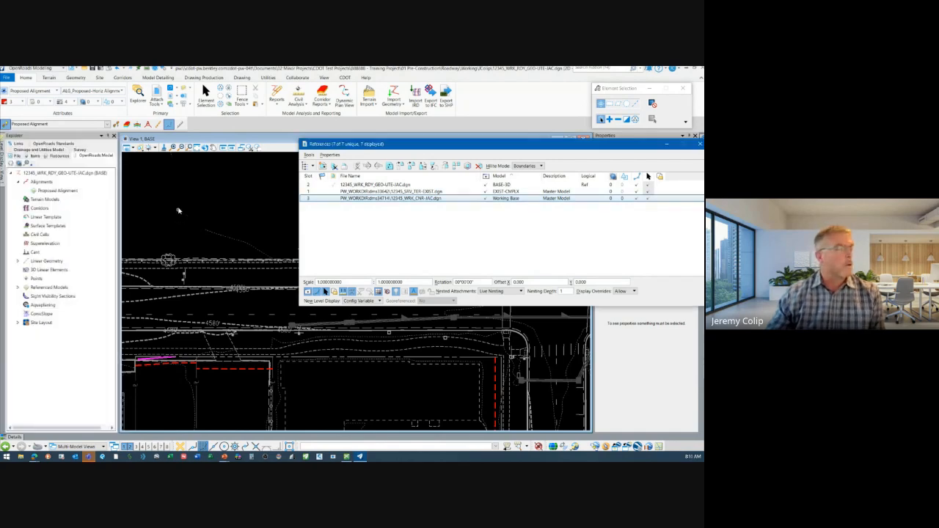
scroll(299, 364, "down", 3)
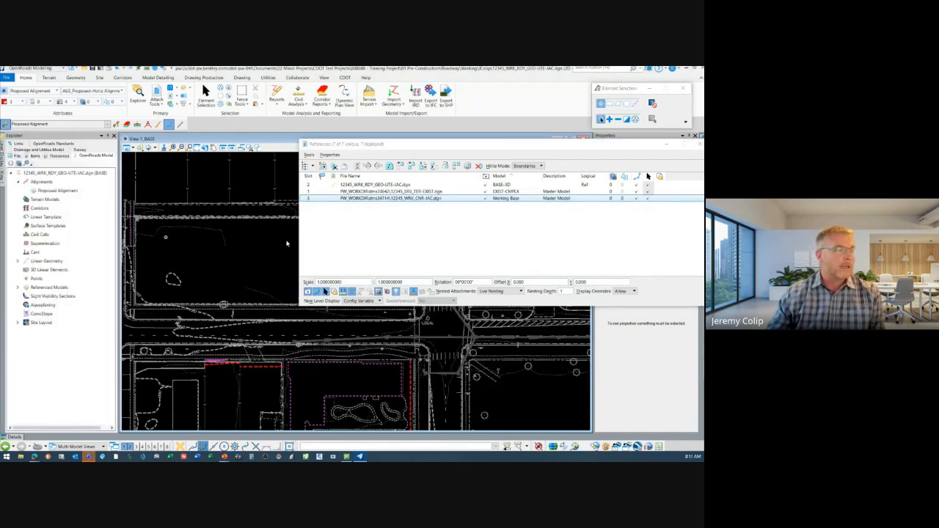
scroll(260, 344, "down", 2)
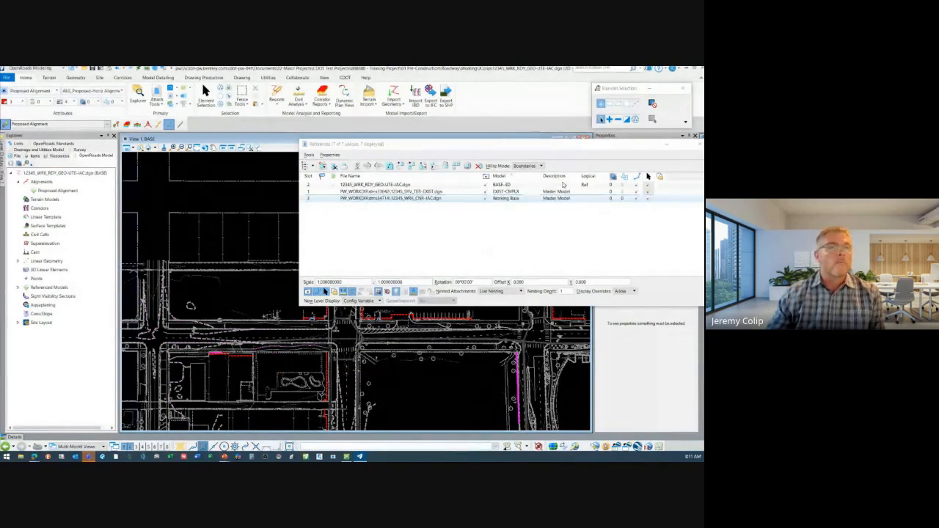
Close the References dialog and switch back to the geometry tools
left_click_drag(697, 146, 584, 148)
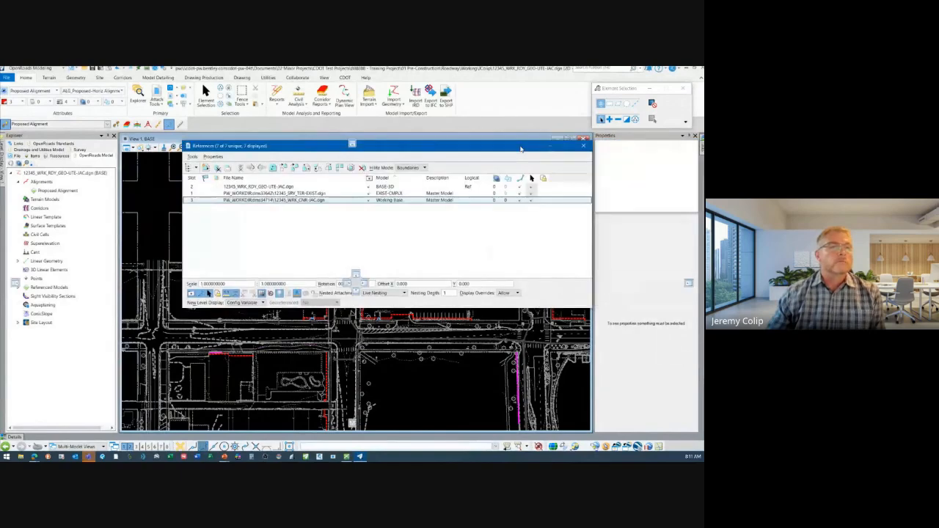
left_click(585, 139)
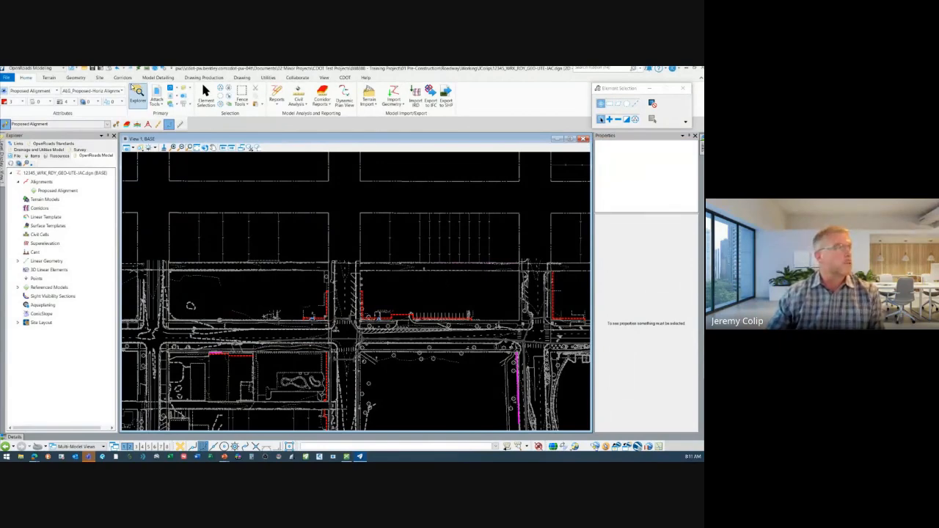
left_click(76, 77)
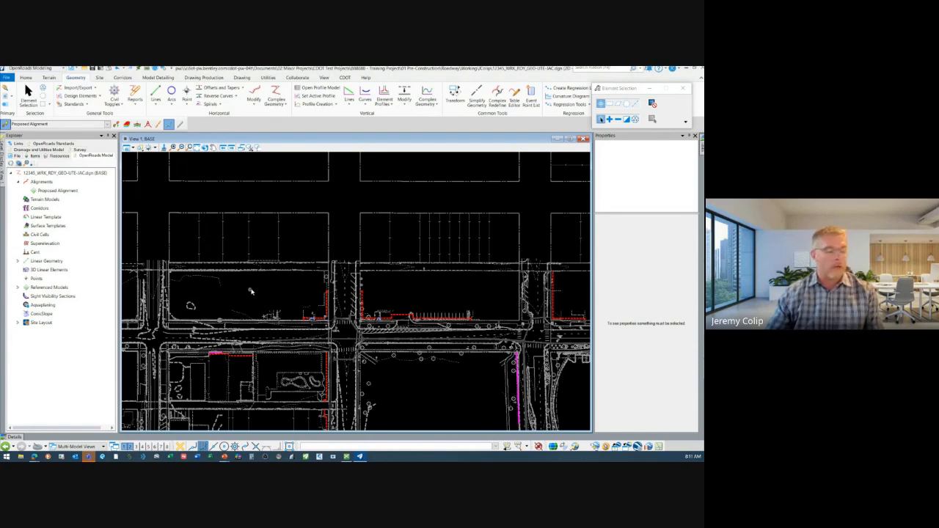
scroll(225, 363, "up", 3)
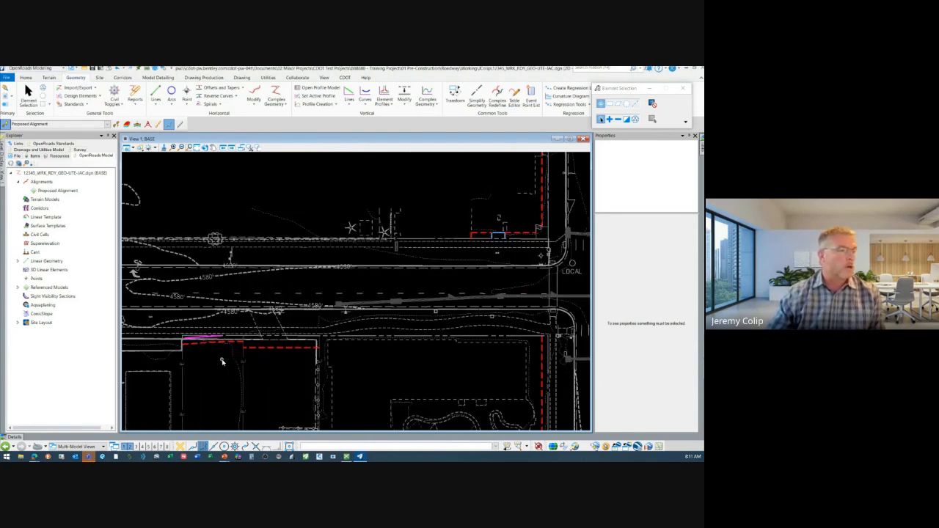
scroll(362, 315, "down", 2)
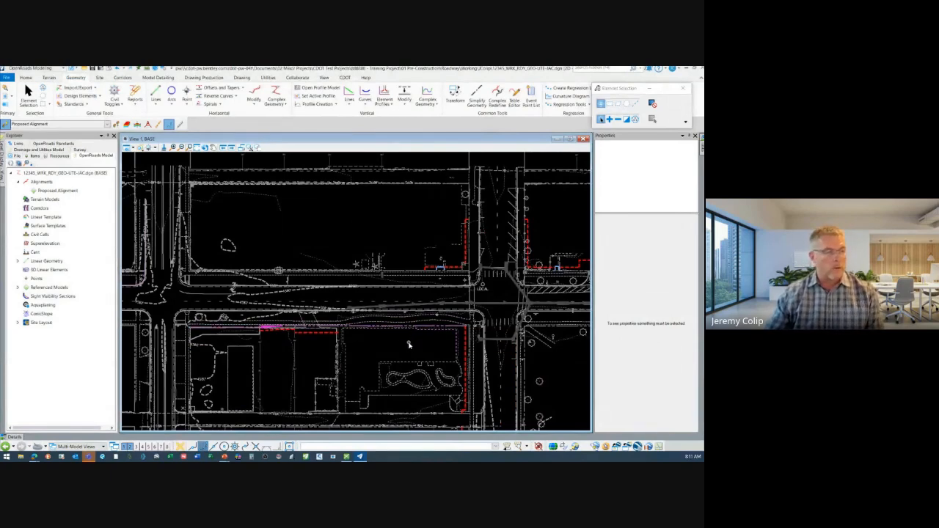
Draw three connected lines with Place Line across the upper block and over the street toward the neighbouring block
left_click(689, 136)
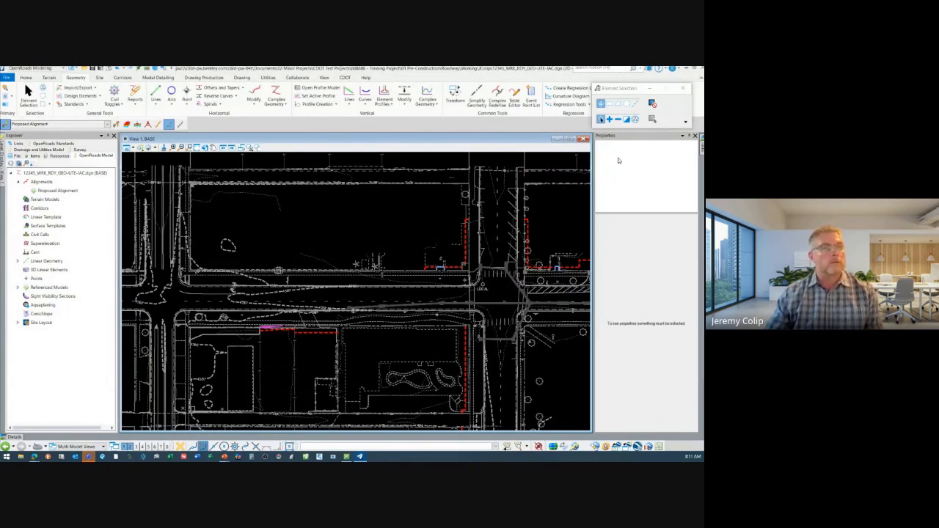
mouse_move(701, 149)
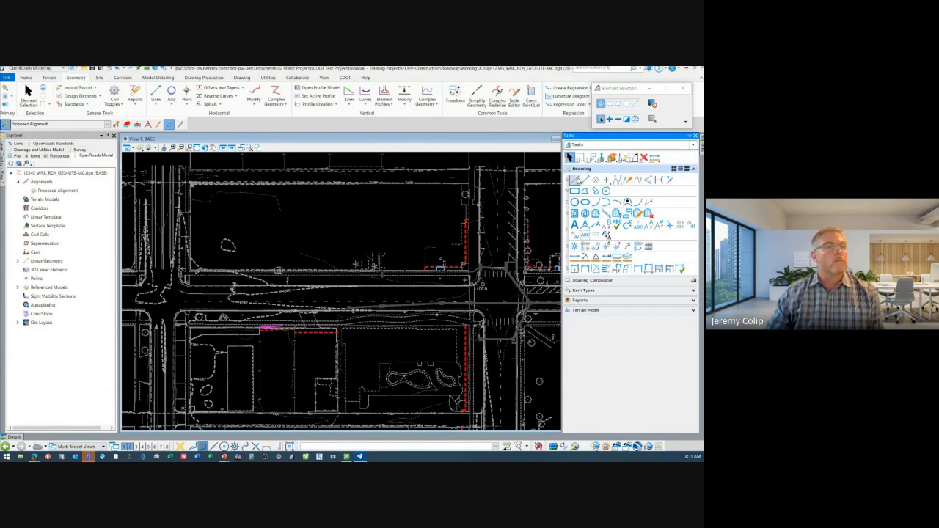
left_click(584, 180)
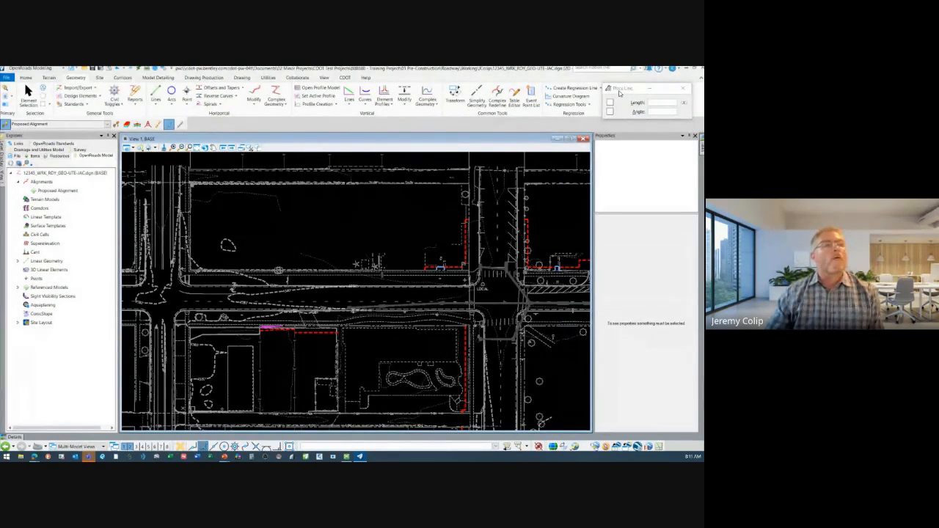
left_click_drag(620, 91, 519, 137)
left_click(235, 236)
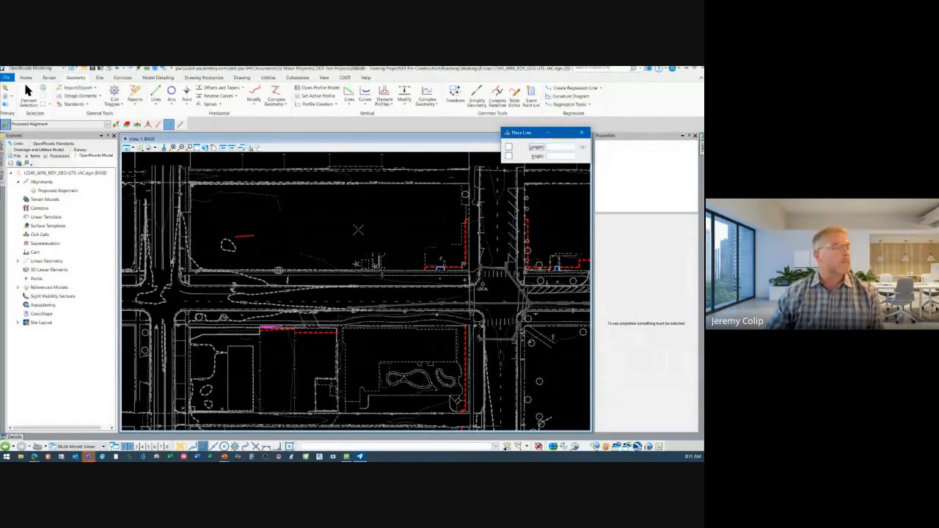
left_click(356, 226)
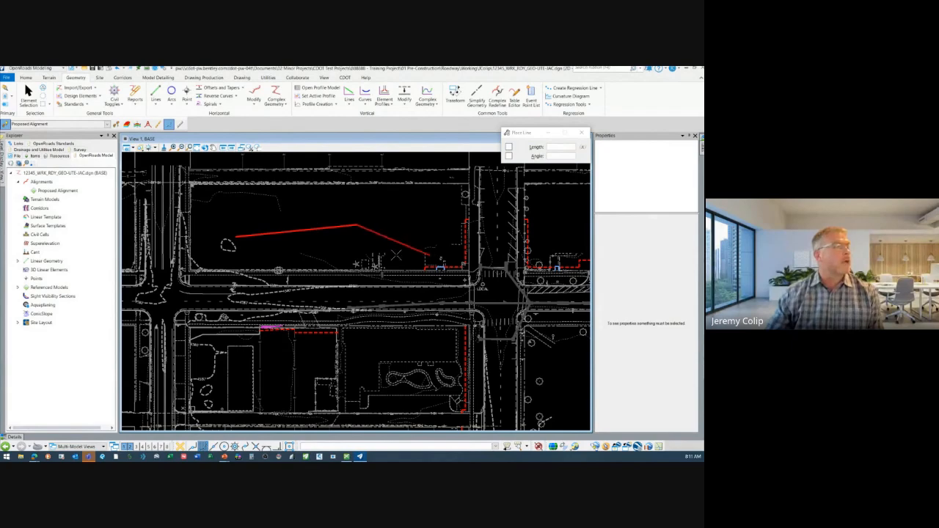
left_click(455, 231)
left_click(563, 217)
right_click(550, 268)
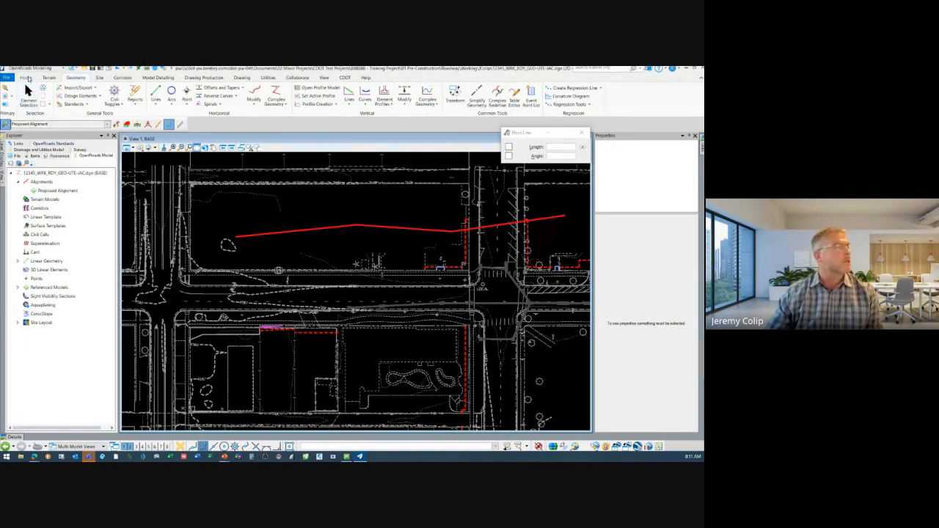
Examine the available element templates, collapsing the Plan and Alignment folders and leaving the active template as is
left_click(27, 78)
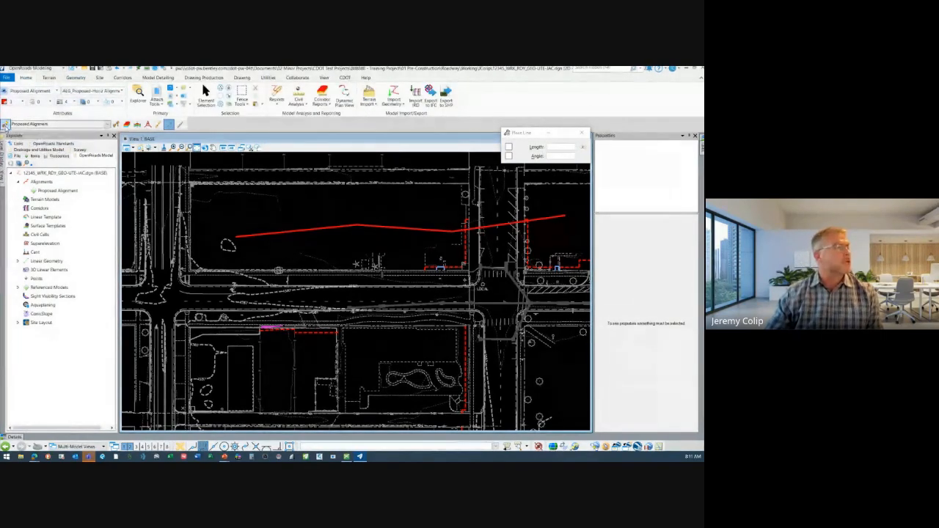
left_click(30, 90)
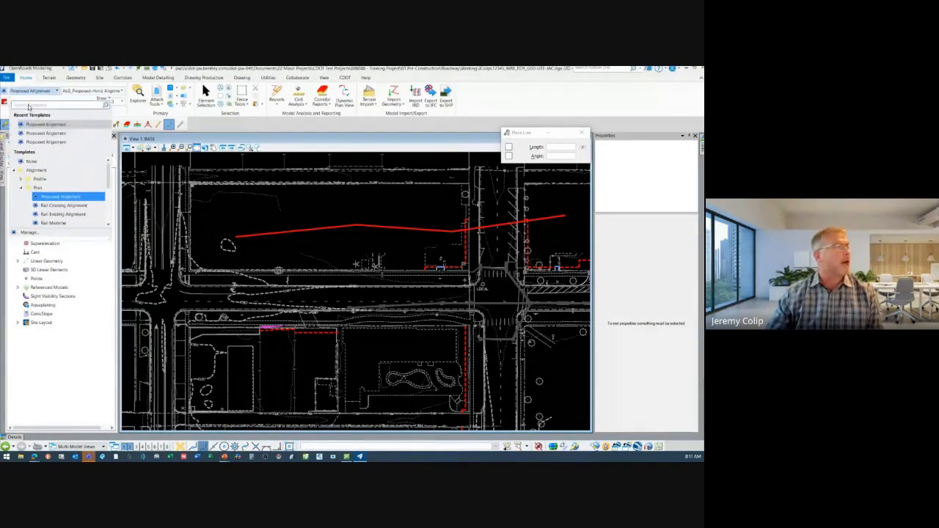
left_click(20, 188)
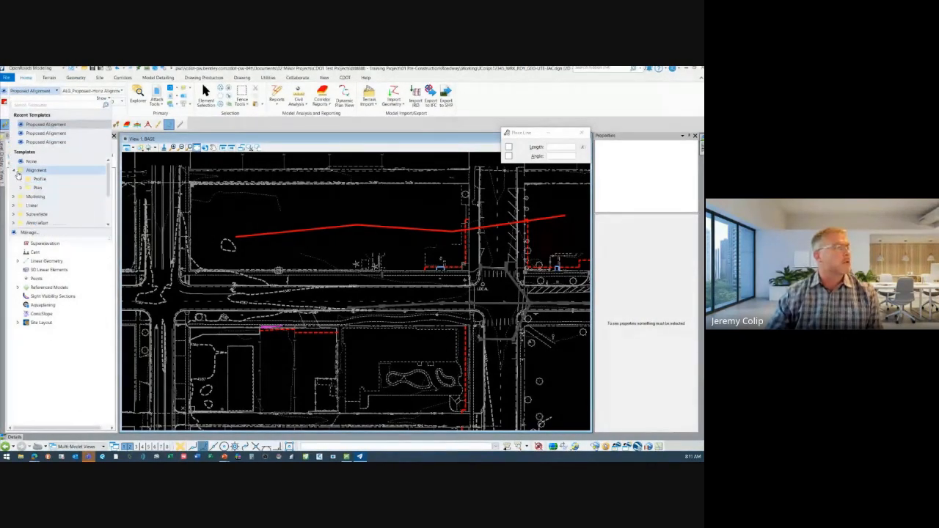
left_click(14, 171)
left_click(247, 200)
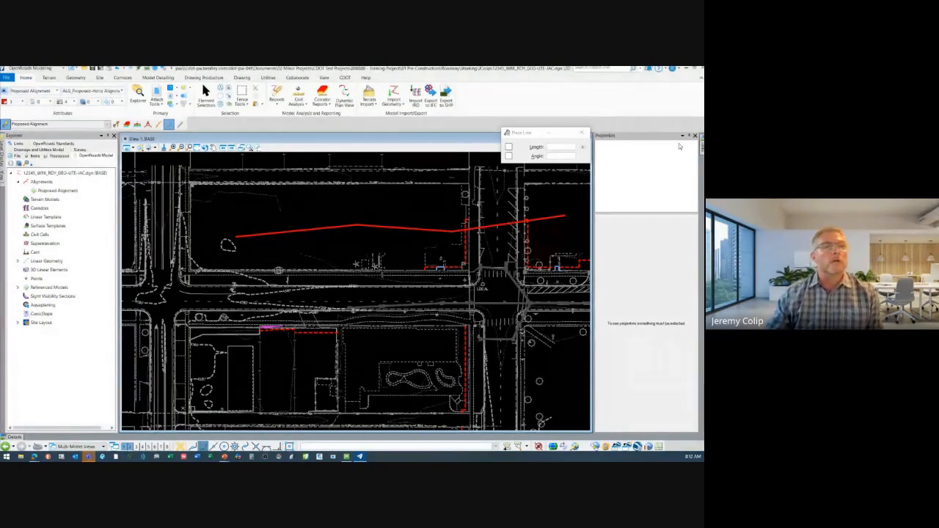
Reactivate the Place Line tool and enable Use Position Mapping and Show Position Mapping Aids in the user preferences
left_click(702, 151)
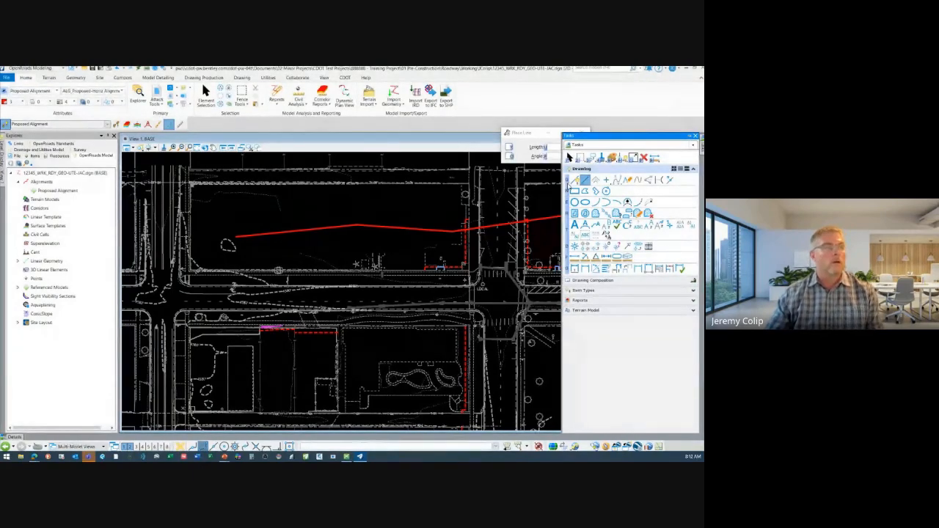
left_click(584, 180)
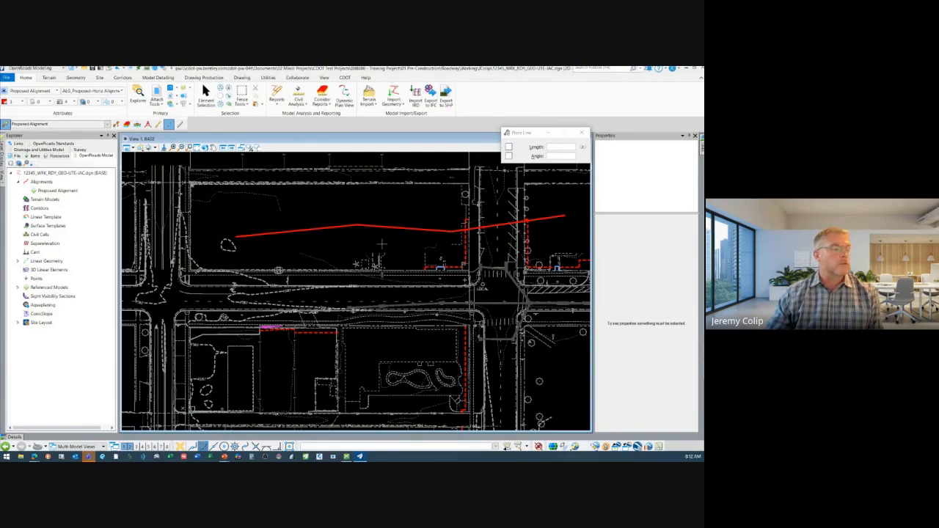
left_click(7, 78)
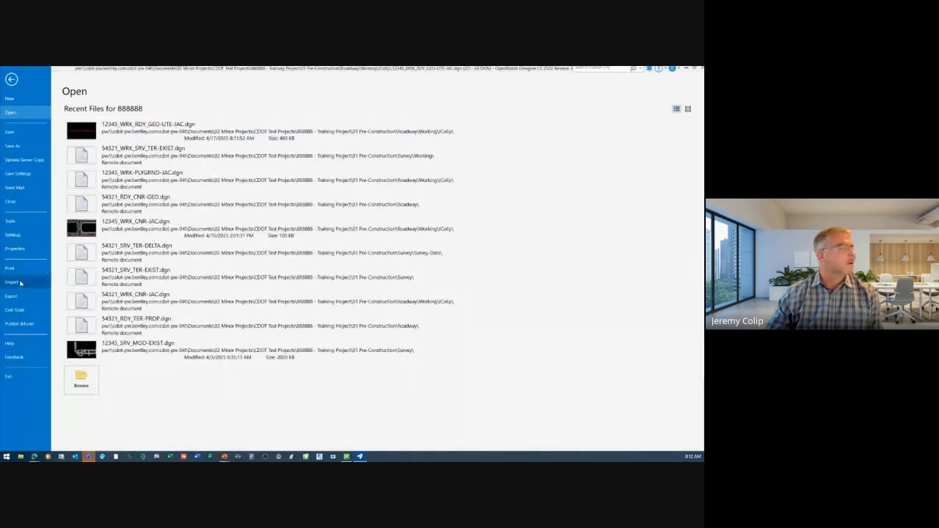
left_click(30, 235)
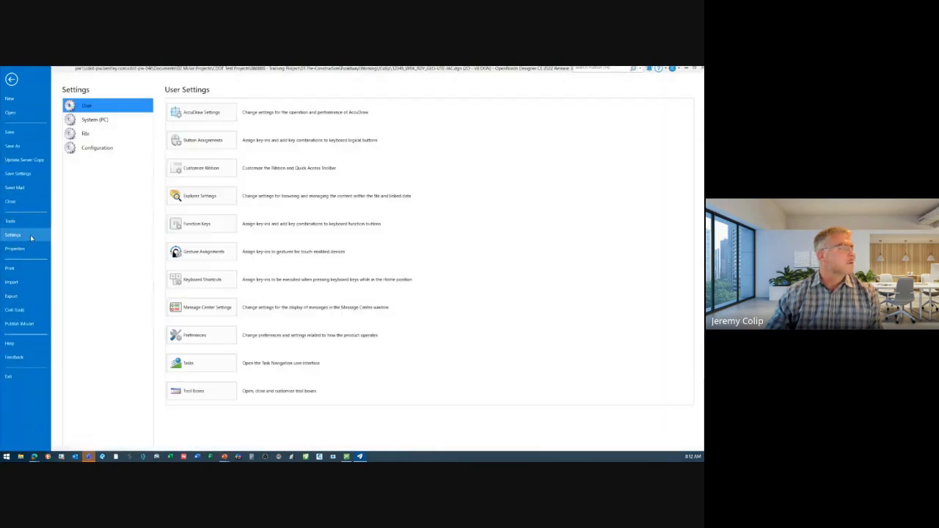
left_click(204, 337)
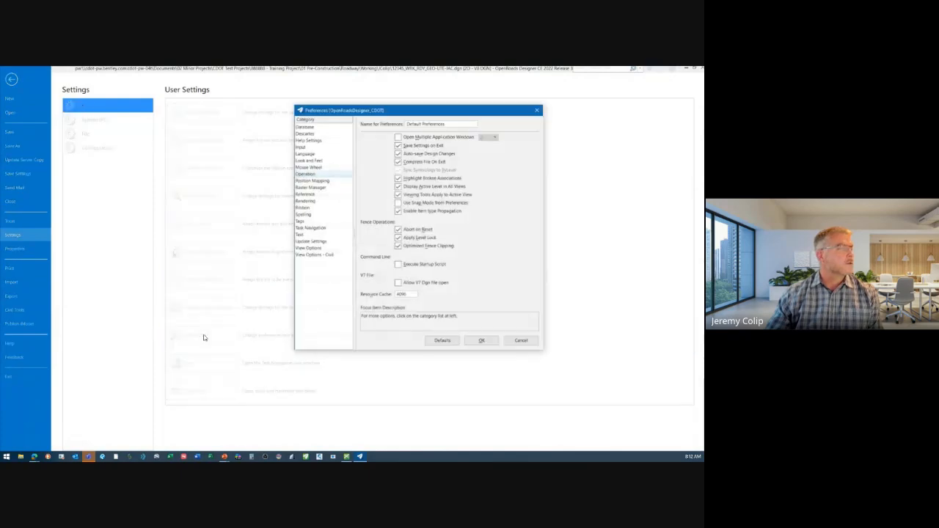
left_click(314, 181)
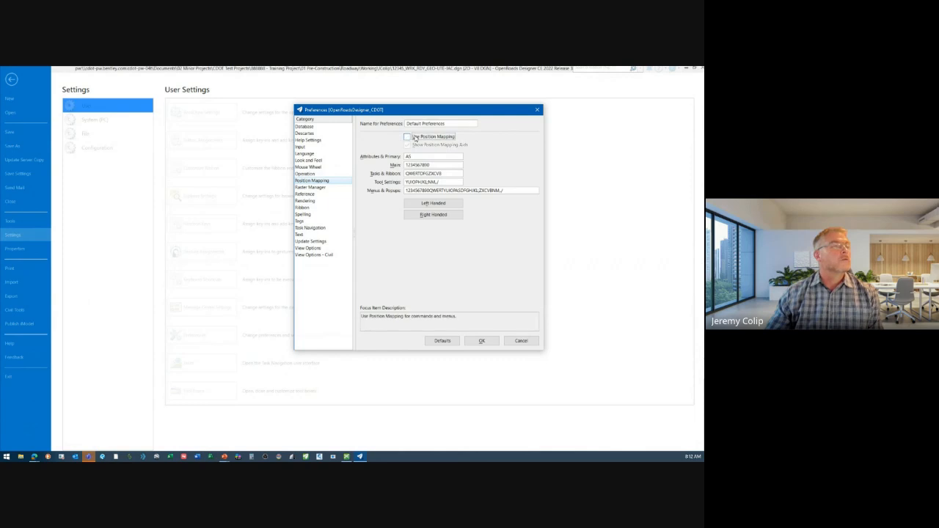
left_click(491, 341)
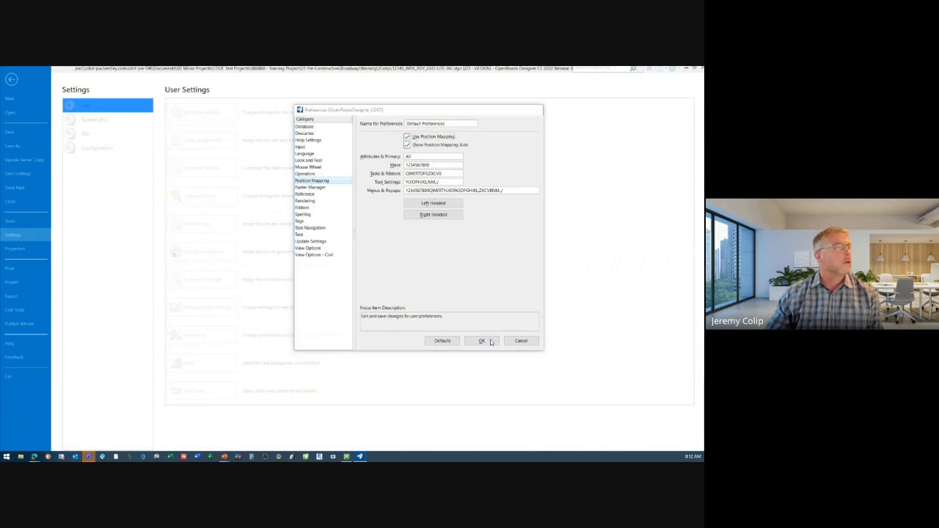
left_click(11, 78)
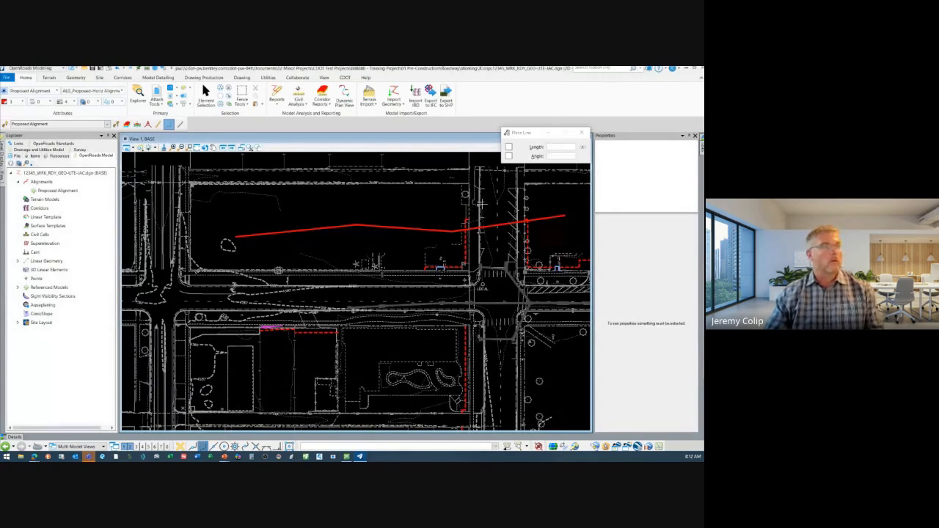
Move the Place Line settings off the drawing, keep the Tasks tools docked open and reactivate Place Line
left_click_drag(521, 137, 520, 100)
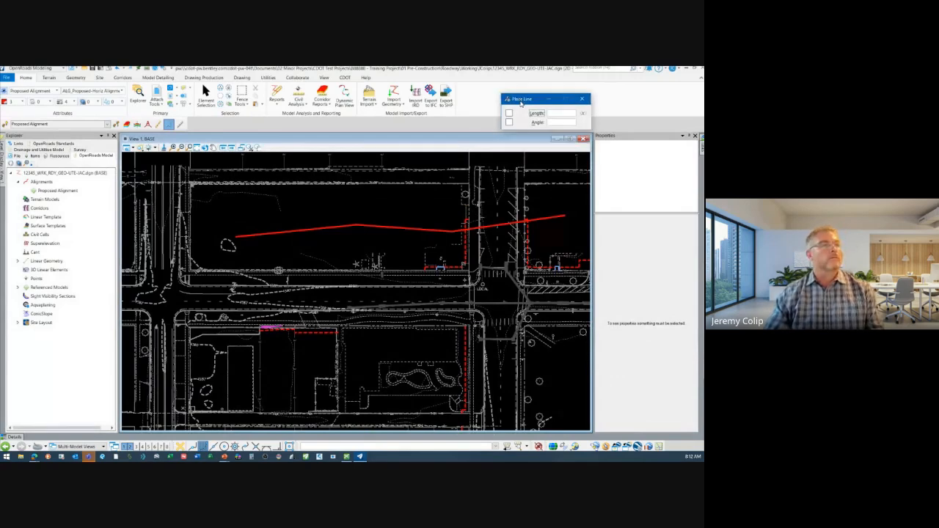
left_click(701, 147)
left_click(691, 137)
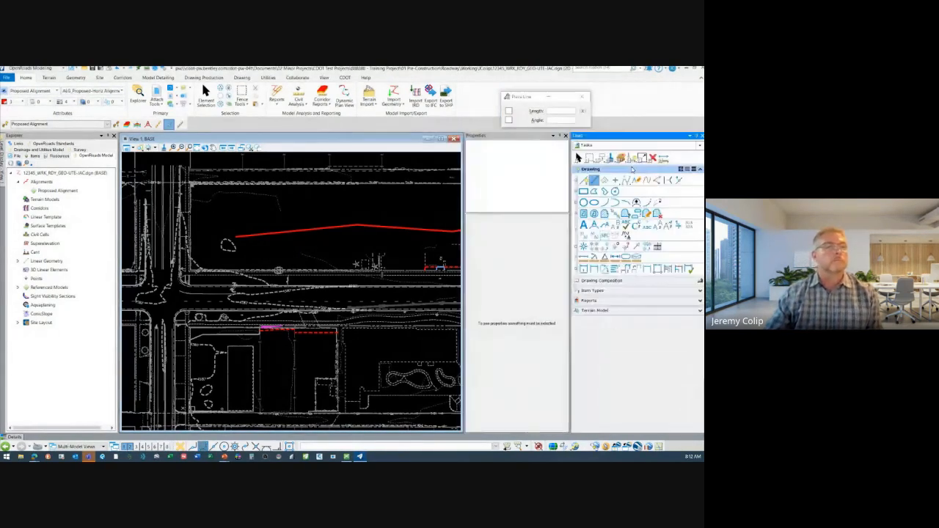
left_click(584, 179)
left_click(594, 180)
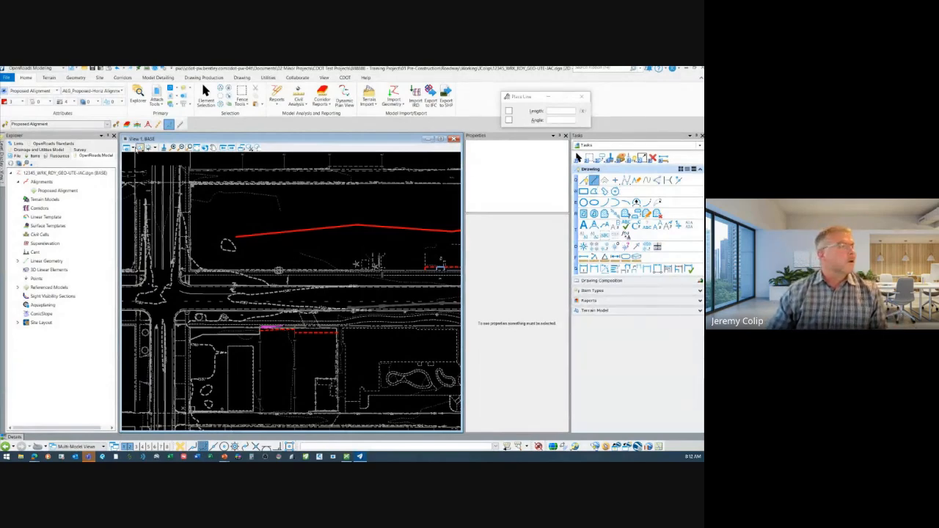
left_click(129, 147)
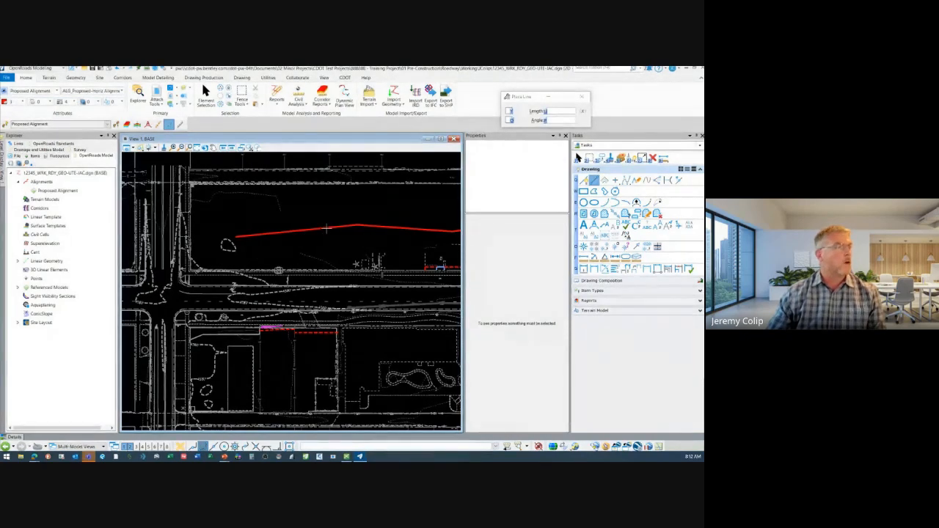
Select the three connected lines and list them as rows in the Details table
left_click(205, 94)
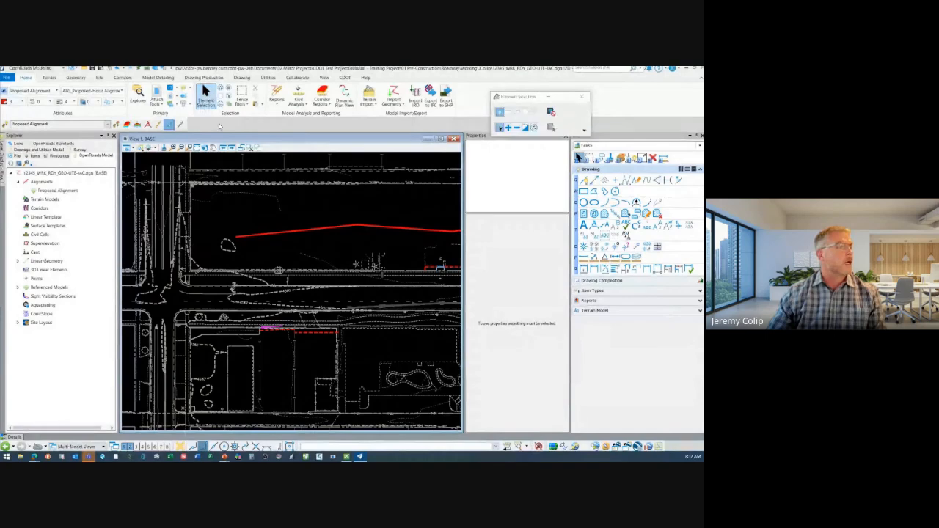
left_click(288, 233)
mouse_move(289, 233)
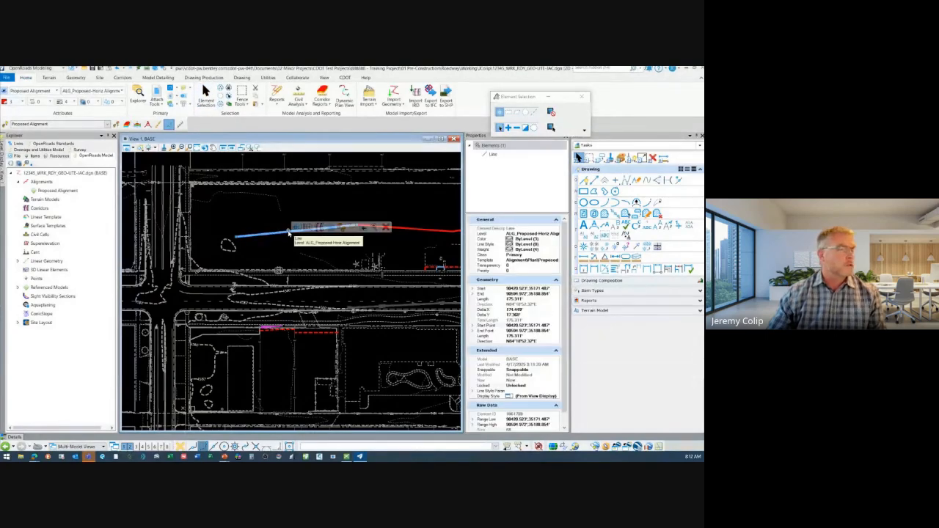
left_click(420, 232, "ctrl")
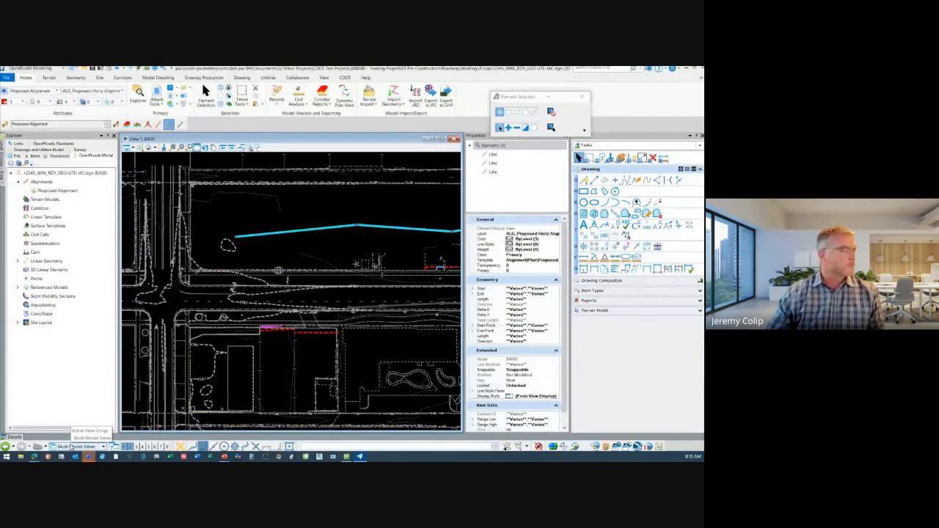
left_click(14, 438)
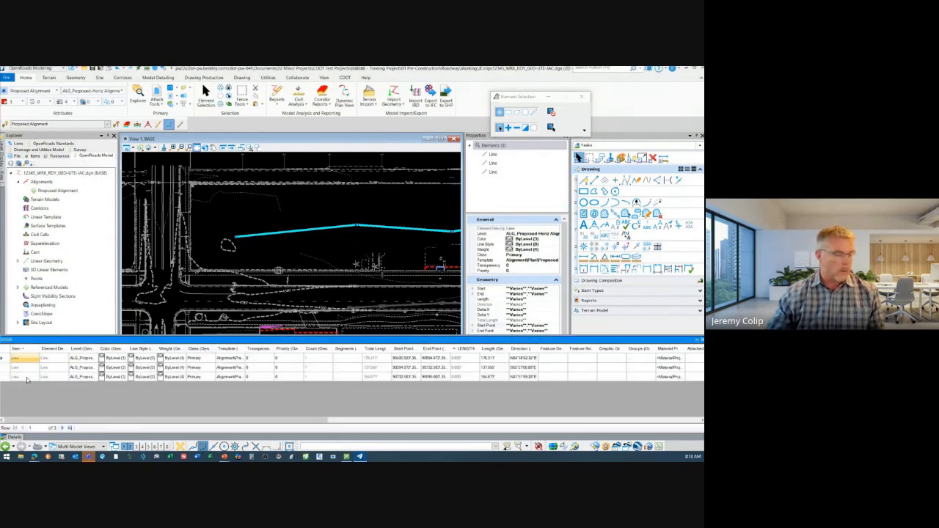
left_click_drag(27, 368, 27, 377)
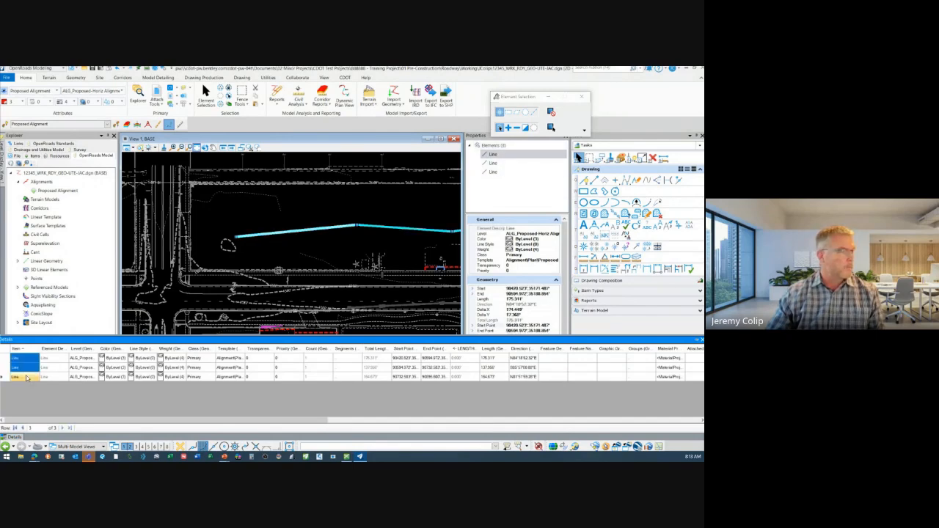
Set the first line's Class to Construction in the Details table and try to change the second line's Class as well
left_click(209, 359)
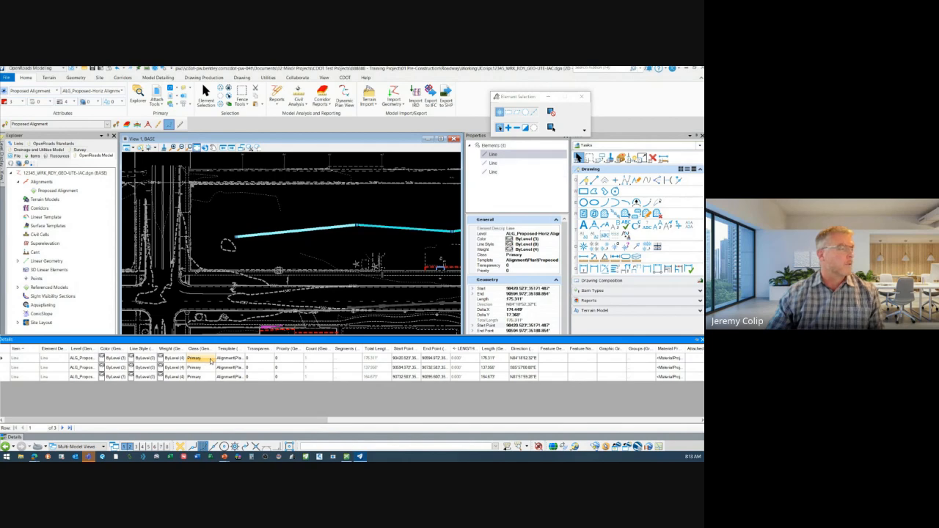
left_click(212, 360)
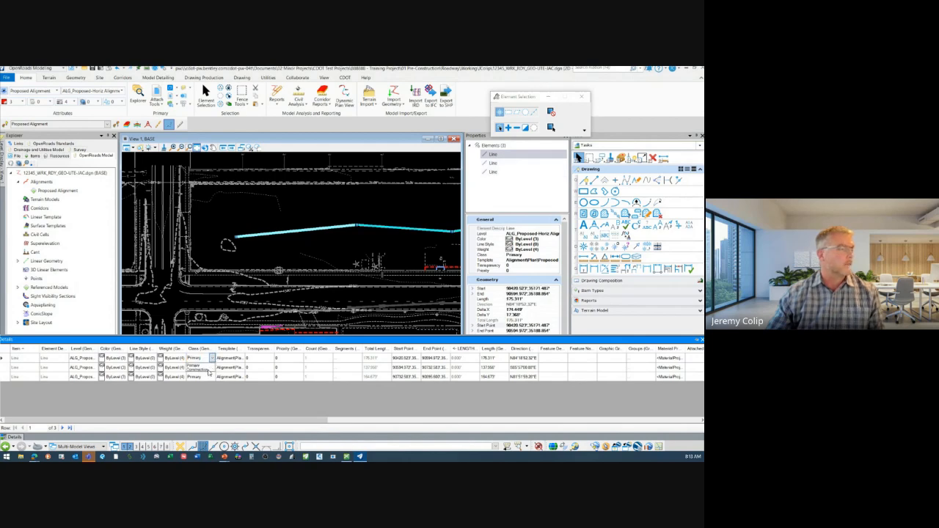
left_click(209, 370)
left_click(213, 368)
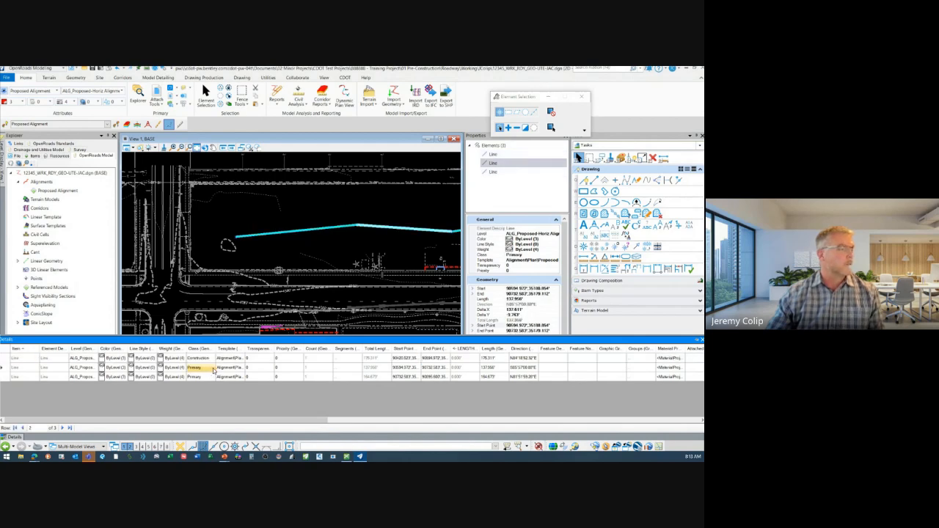
left_click(213, 368)
left_click(212, 369)
left_click(210, 379)
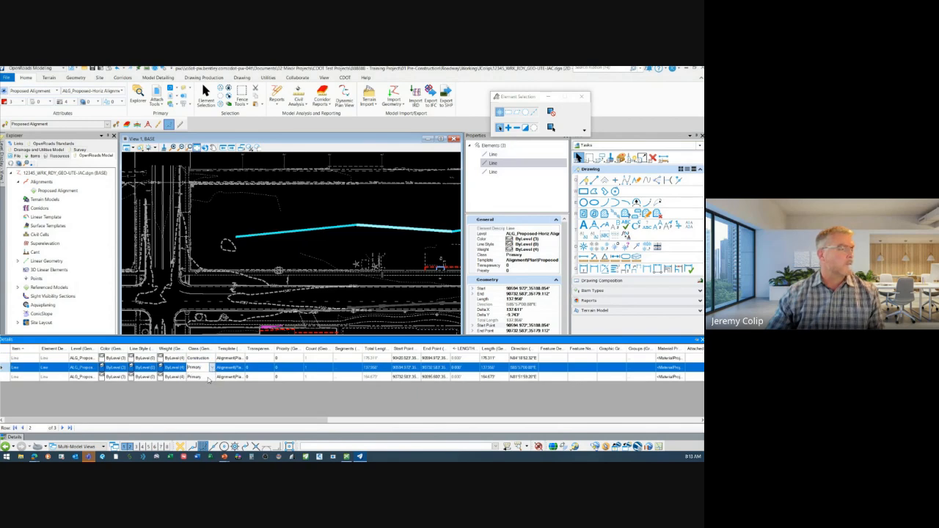
left_click(385, 241)
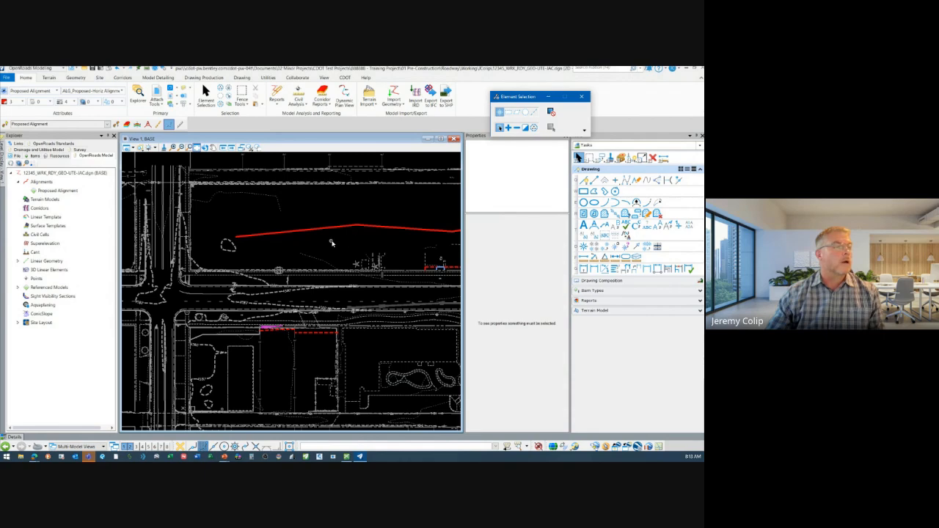
Set the Class of all three connected lines to Construction in their properties and clear the selection
scroll(332, 242, "down", 3)
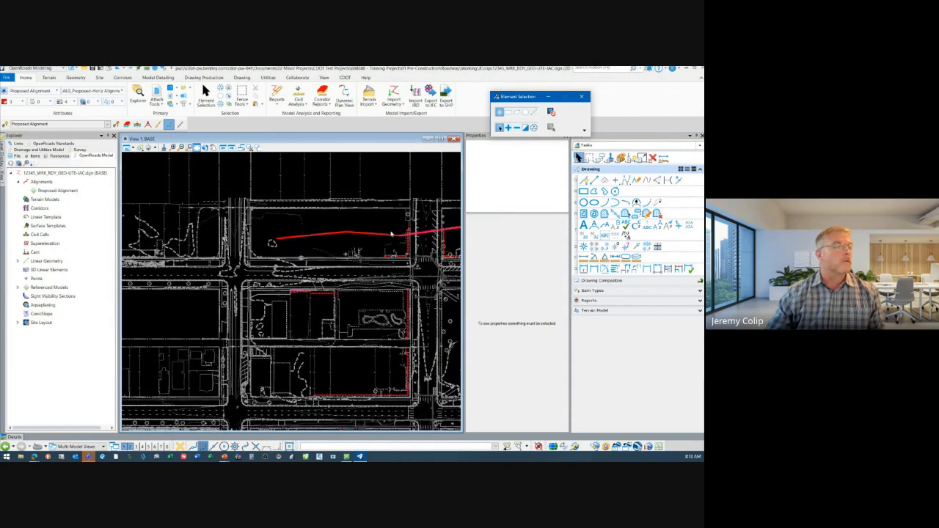
left_click(391, 235)
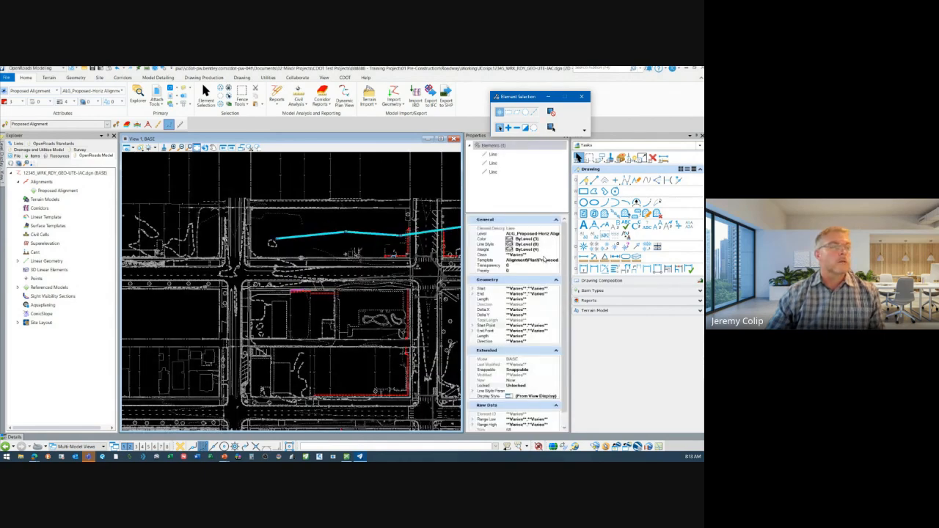
left_click(544, 255)
left_click(555, 255)
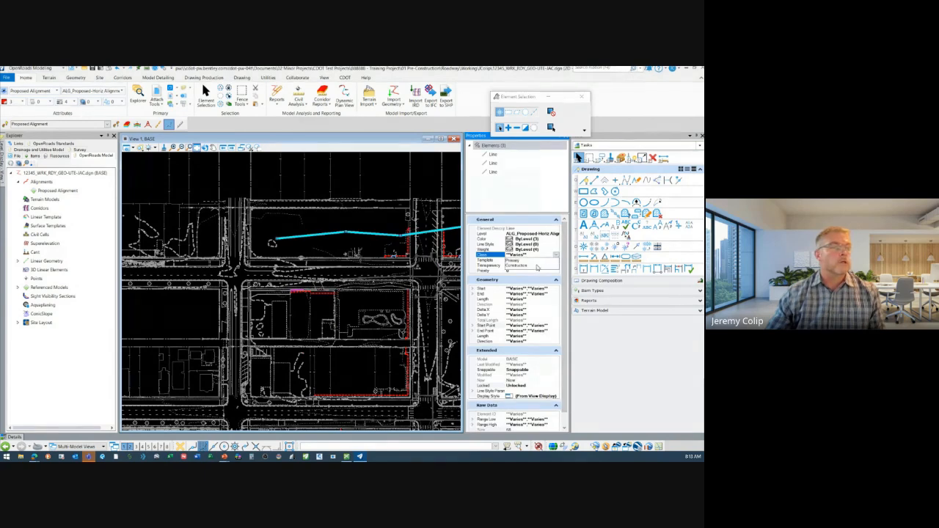
left_click(537, 267)
left_click(396, 253)
Adjust the width of the docked Tasks tools and collapse them to enlarge the drawing view
middle_click_drag(350, 227, 304, 261)
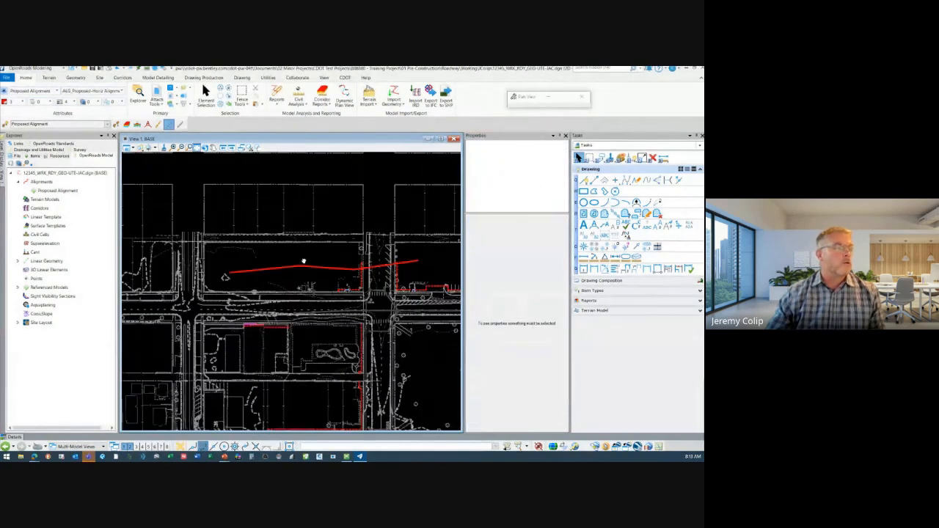
scroll(304, 261, "up", 2)
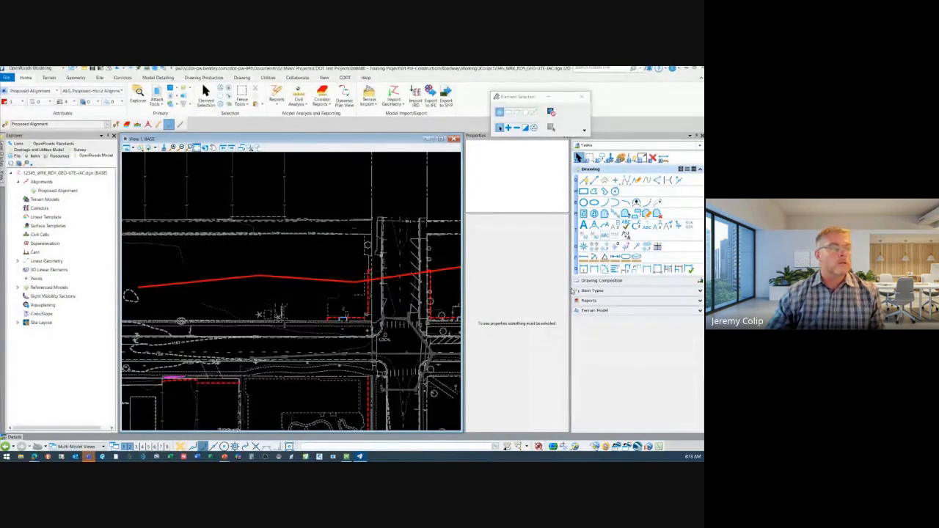
mouse_move(570, 287)
left_mouse_down()
mouse_move(625, 286)
mouse_move(580, 287)
left_mouse_up()
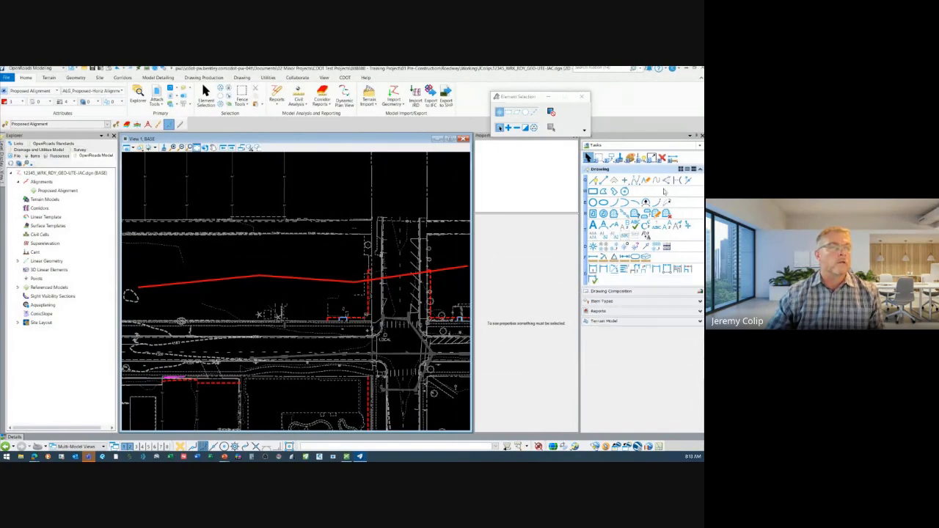
left_click(695, 138)
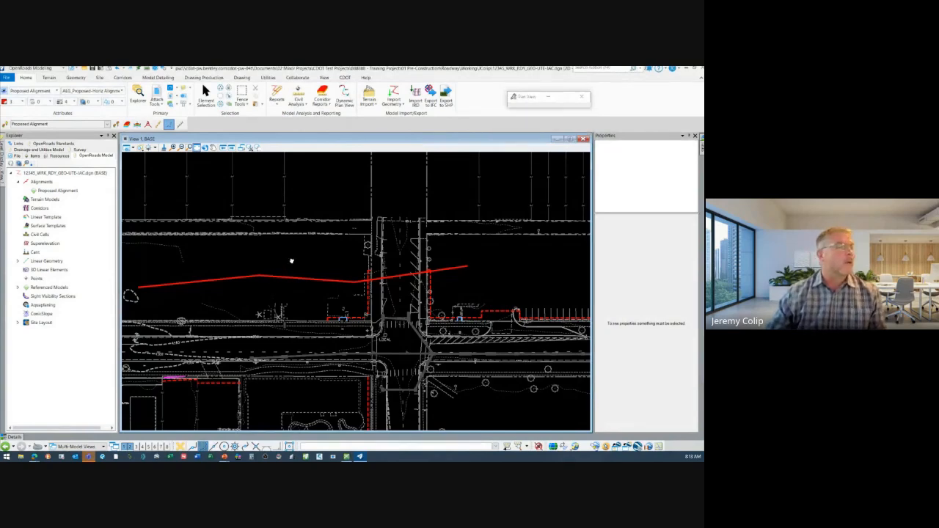
middle_click_drag(291, 262, 328, 260)
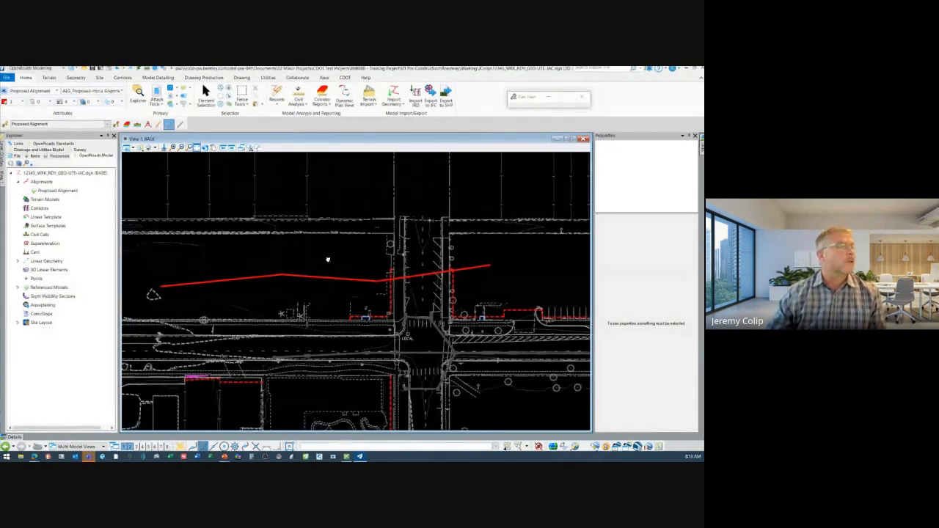
Turn the display of Constructions off and back on in the view attributes of View 1
left_click(129, 147)
left_click(148, 251)
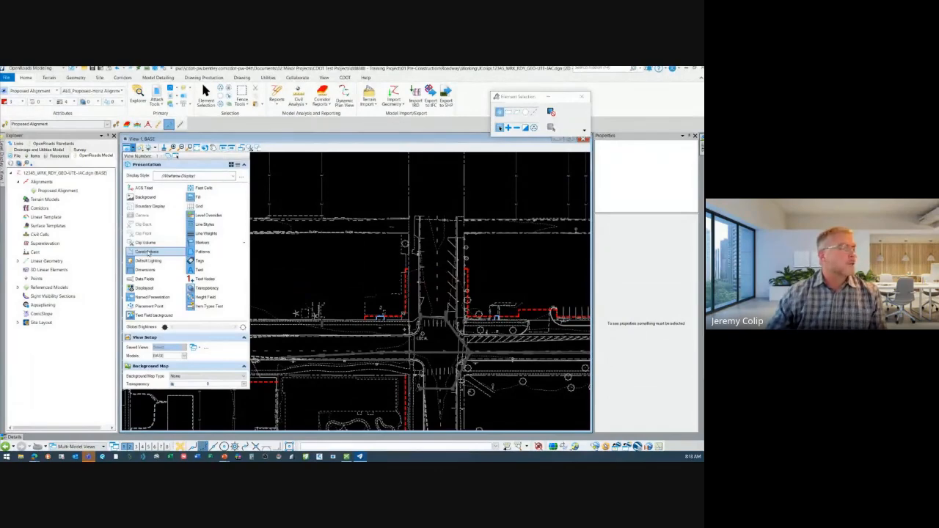
left_click(149, 252)
left_click(149, 251)
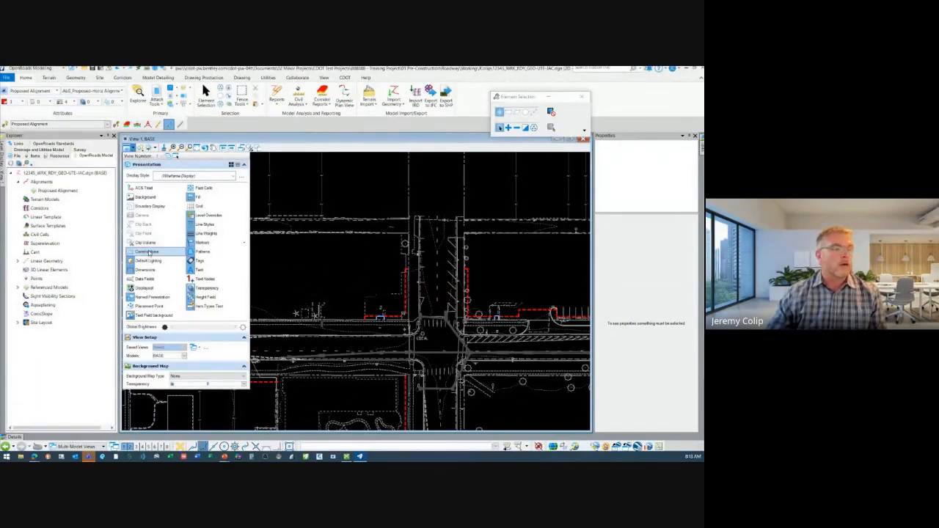
left_click(149, 252)
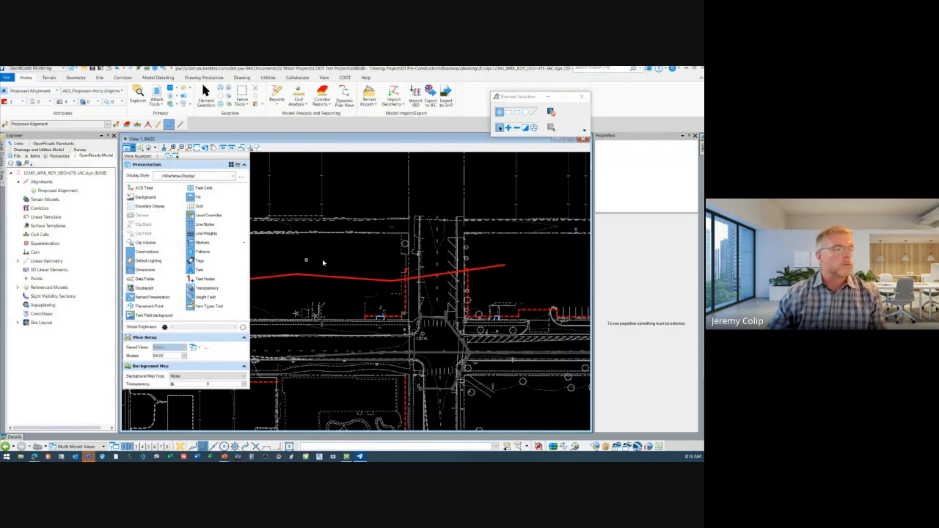
Select the three connected construction lines and set the active element template to None
left_click(387, 280)
left_click(490, 267, "ctrl")
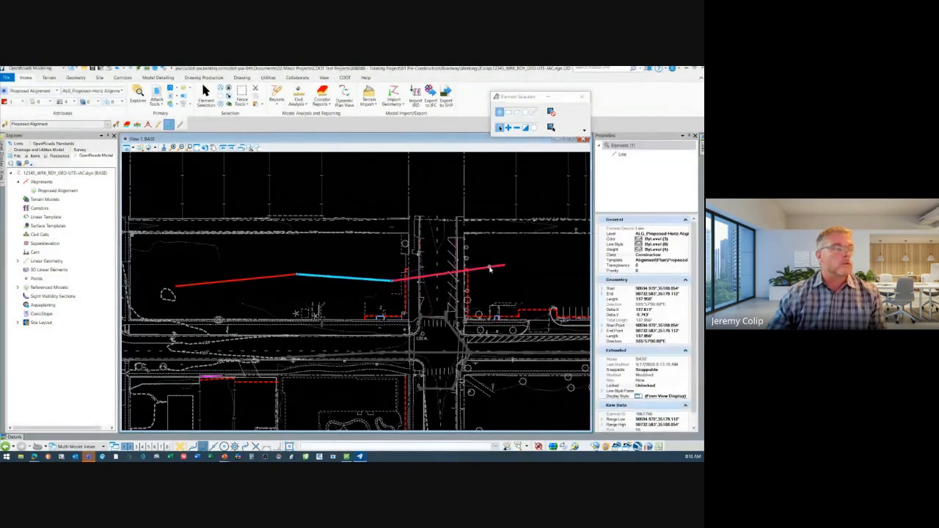
left_click(254, 278, "ctrl")
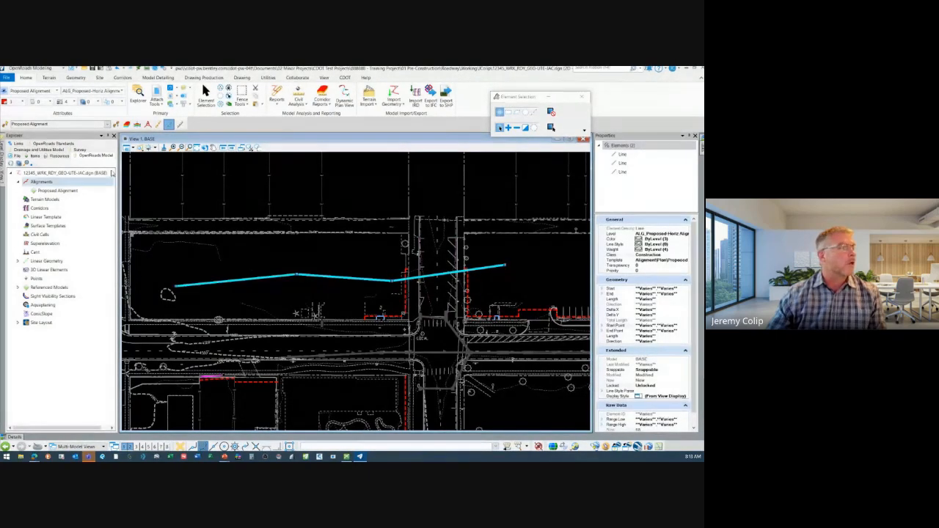
left_click(38, 89)
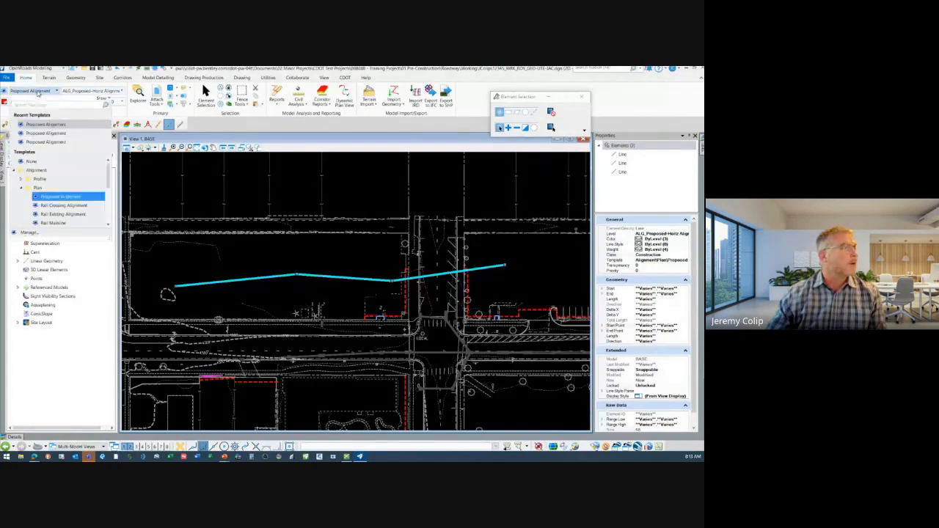
left_click(33, 160)
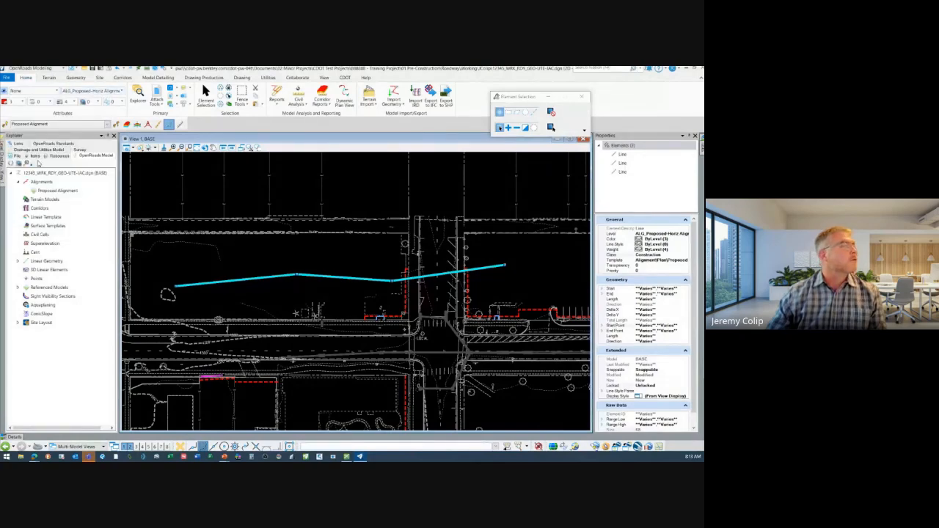
Change the level of the three selected lines to DRAFT_Information-No Plot and clear the selection
left_click(110, 91)
scroll(121, 202, "down", 10)
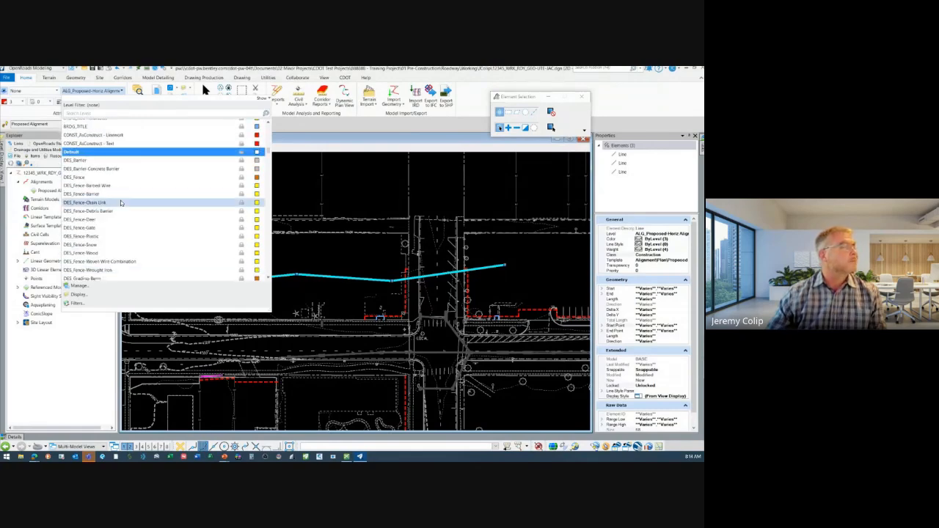
scroll(120, 204, "down", 10)
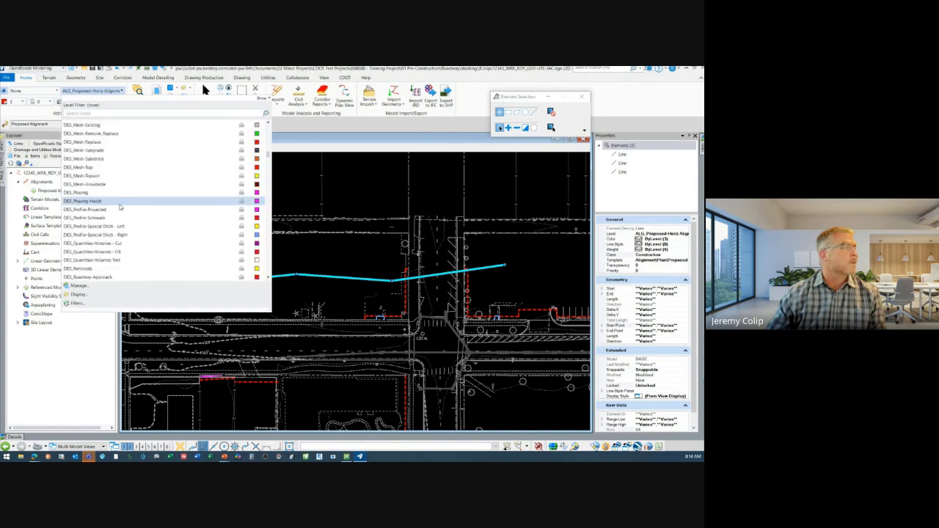
scroll(121, 208, "down", 10)
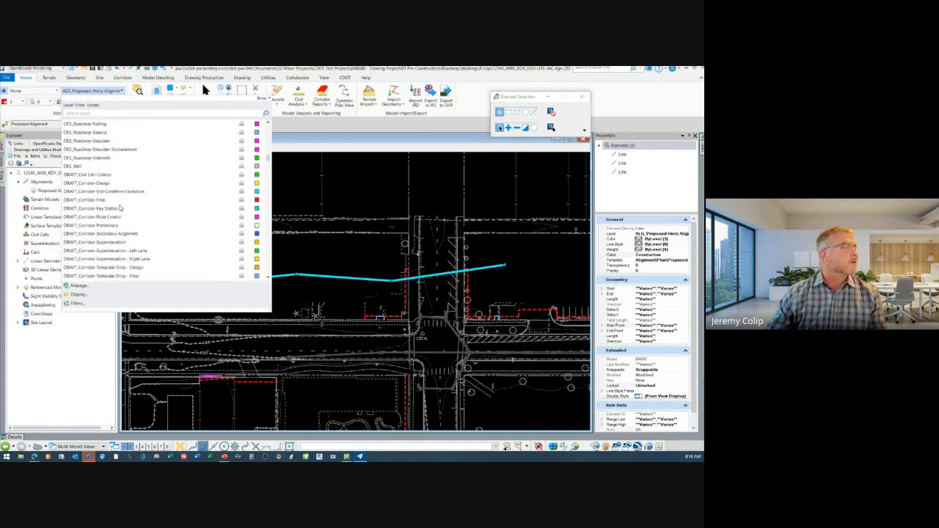
scroll(117, 205, "down", 7)
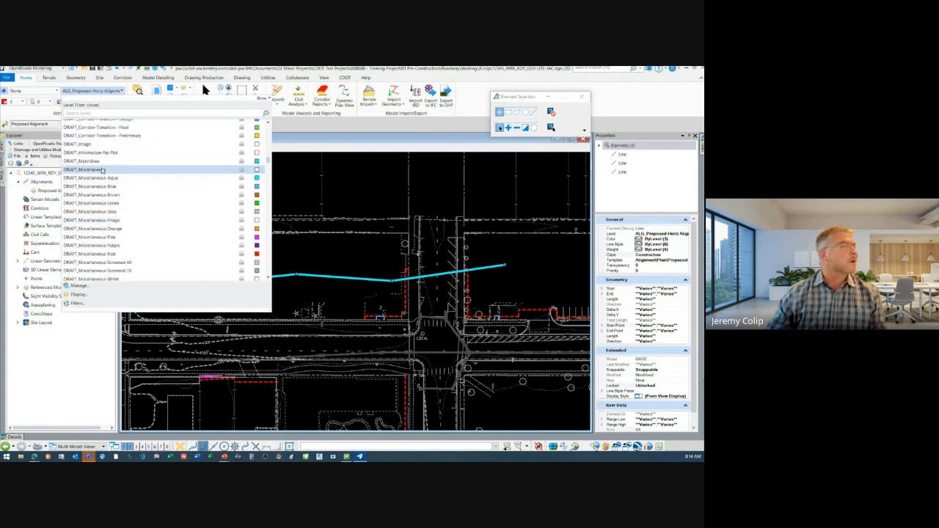
left_click(91, 152)
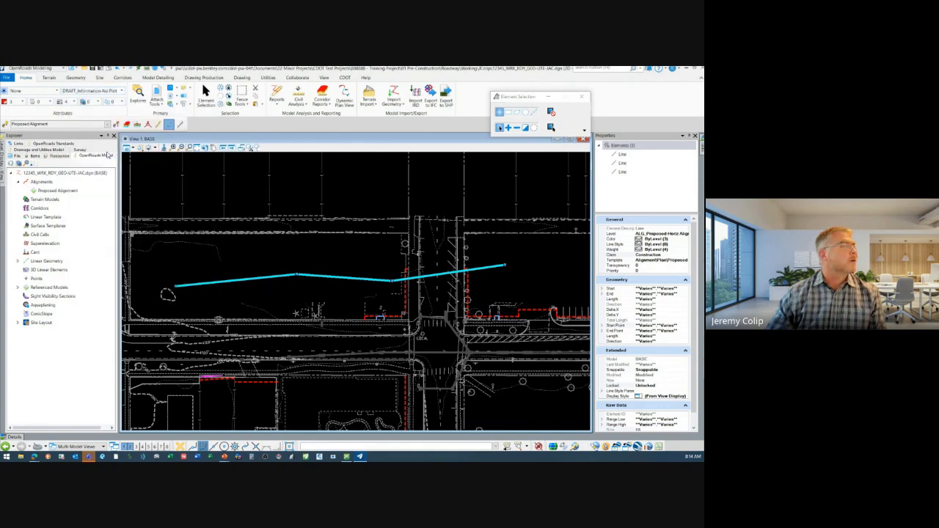
left_click(330, 294)
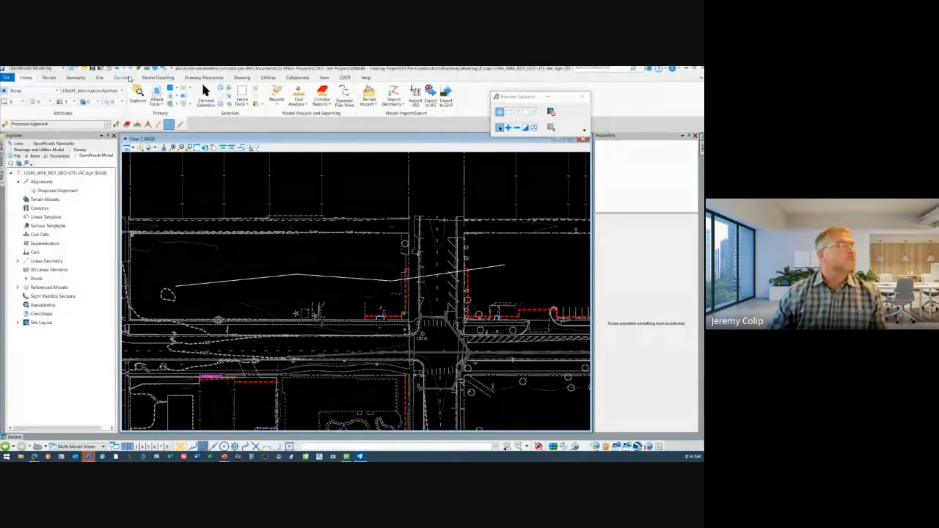
Bring up the Geometry tools and look over the available Complex Geometry commands
left_click(74, 78)
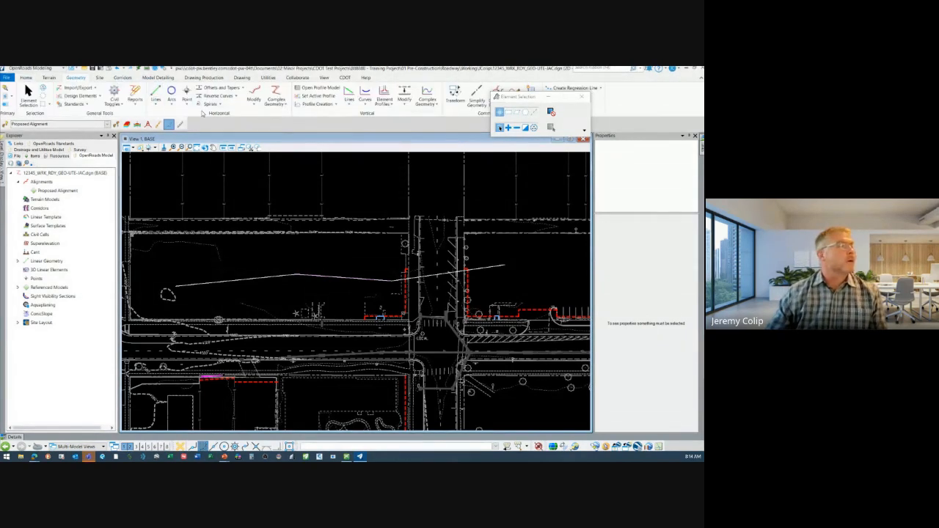
left_click(272, 108)
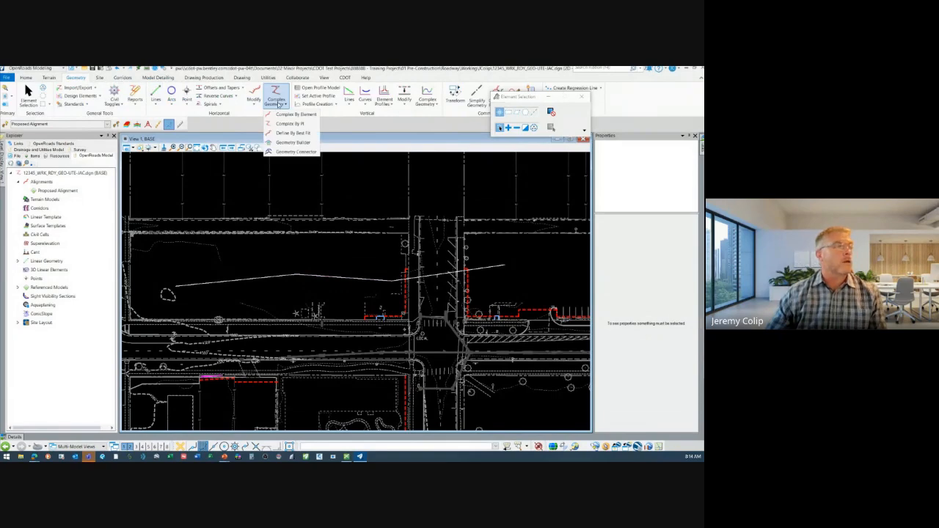
left_click(277, 104)
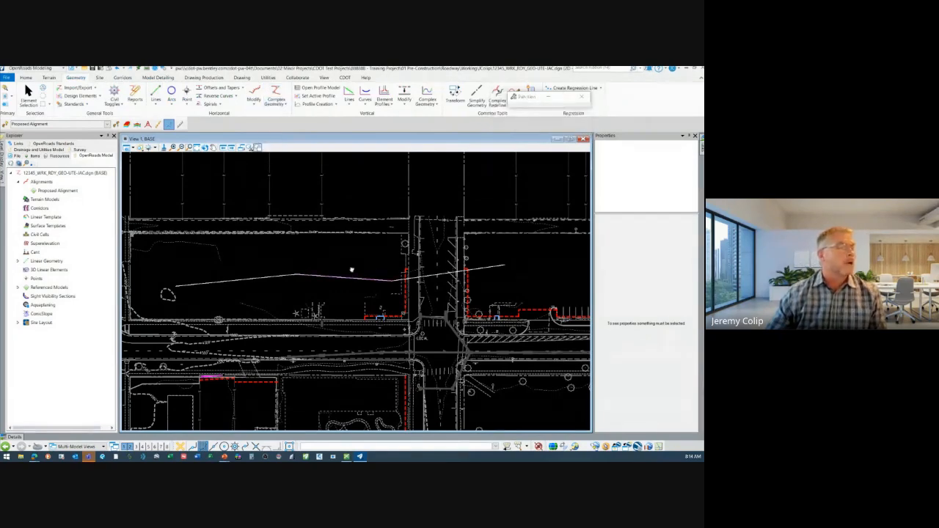
middle_click_drag(352, 268, 382, 268)
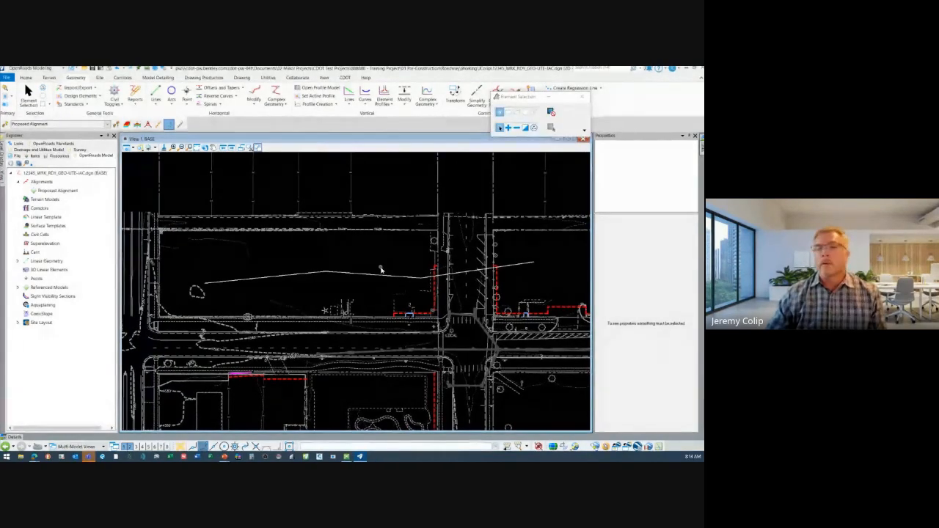